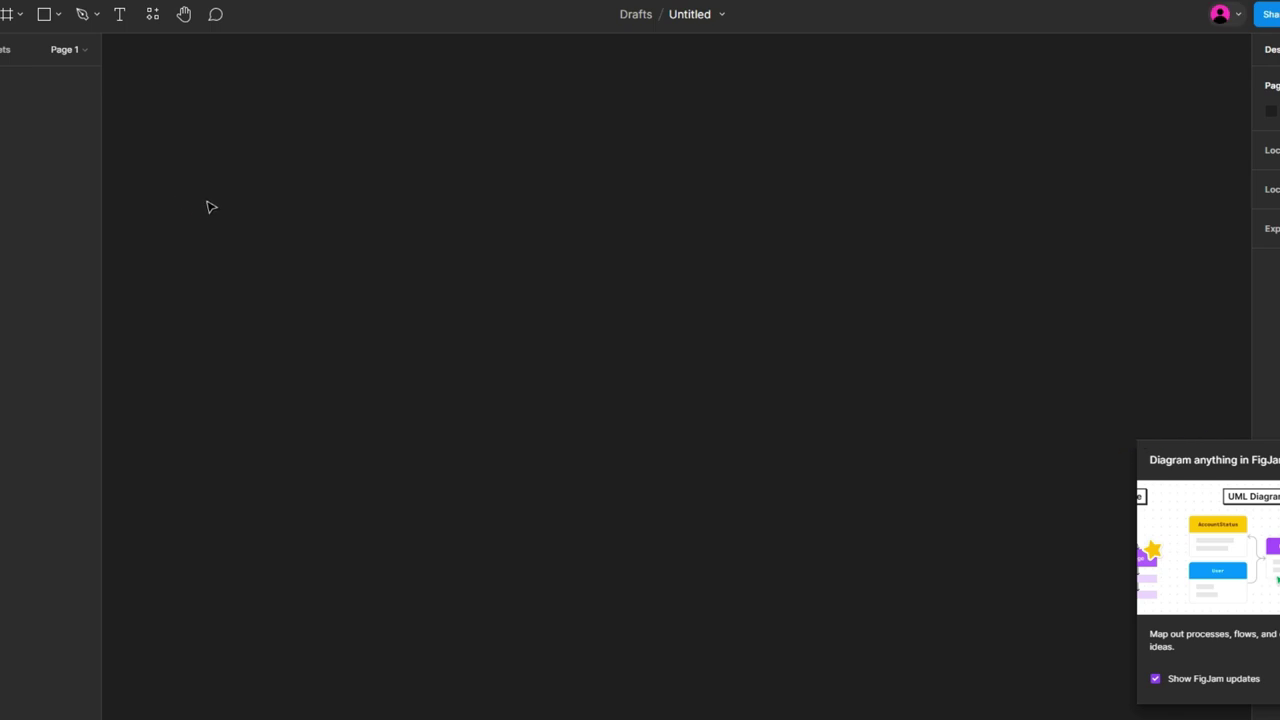
Step: Place a new frame on the canvas and set its X and Y position to 0
click(8, 14)
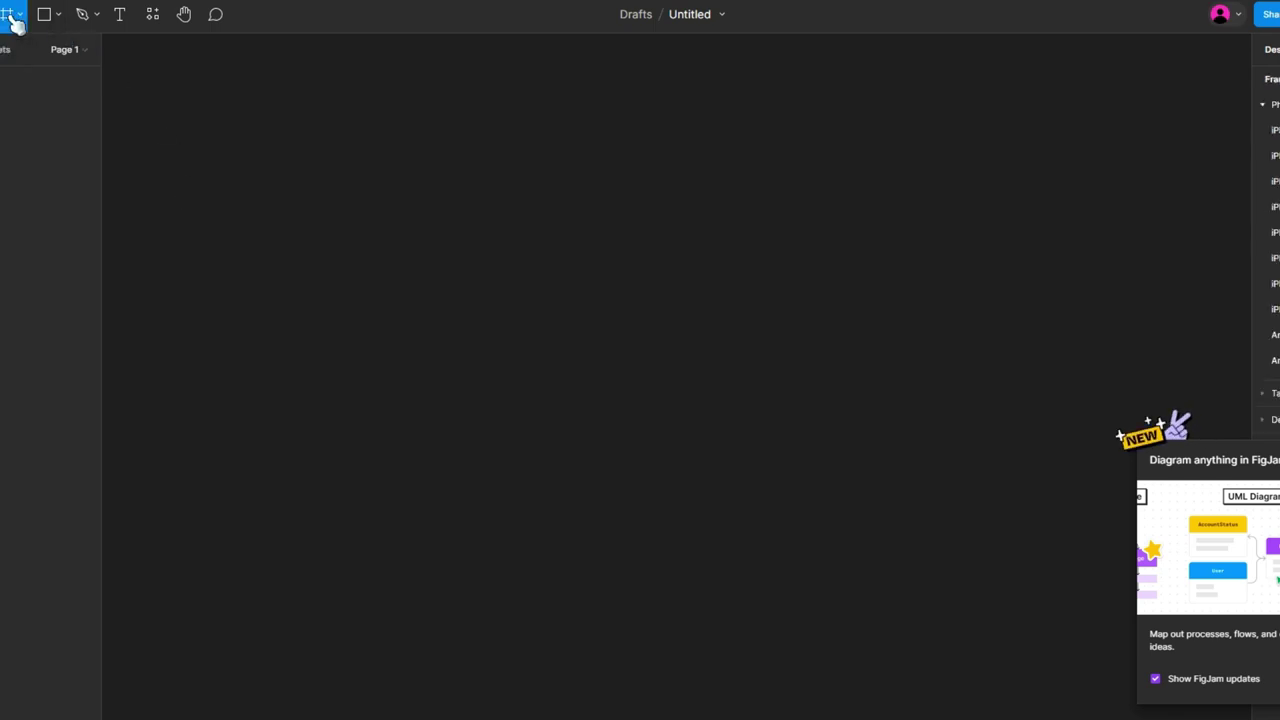
click(511, 249)
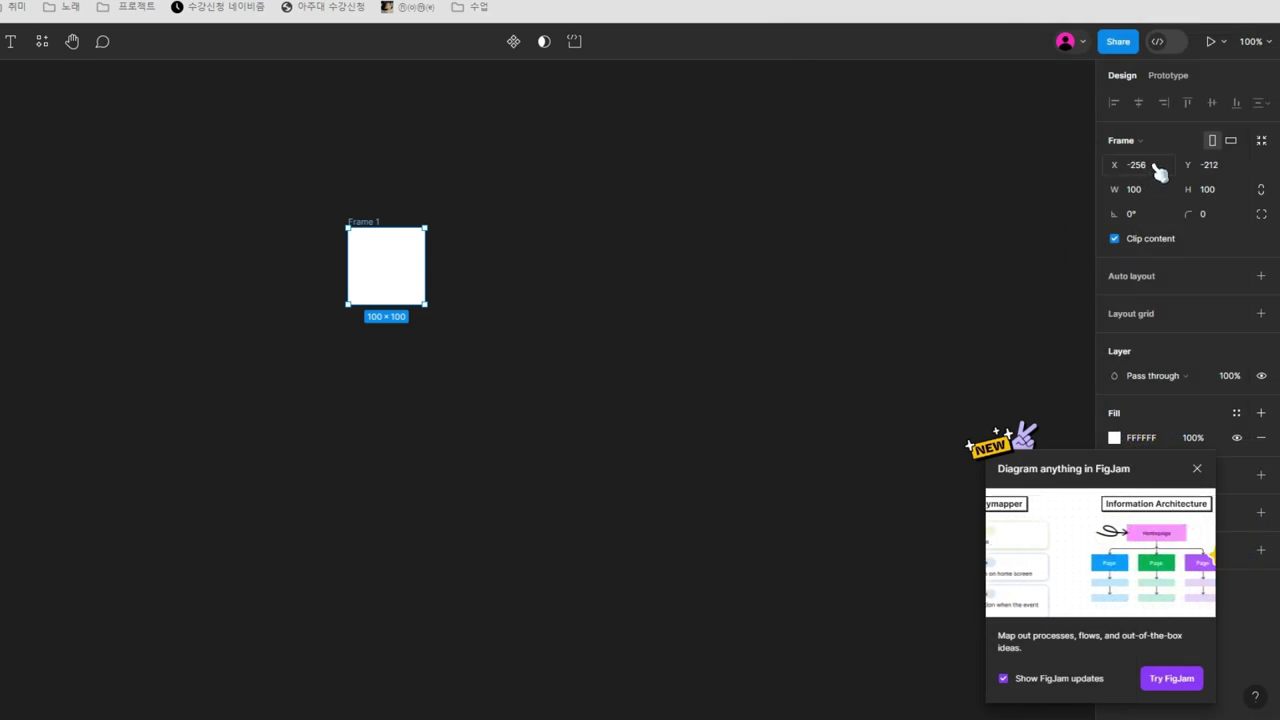
click(1155, 170)
text(0)
click(1214, 166)
text(0)
Step: Resize the frame to 2048 wide and 2048 high
click(1155, 195)
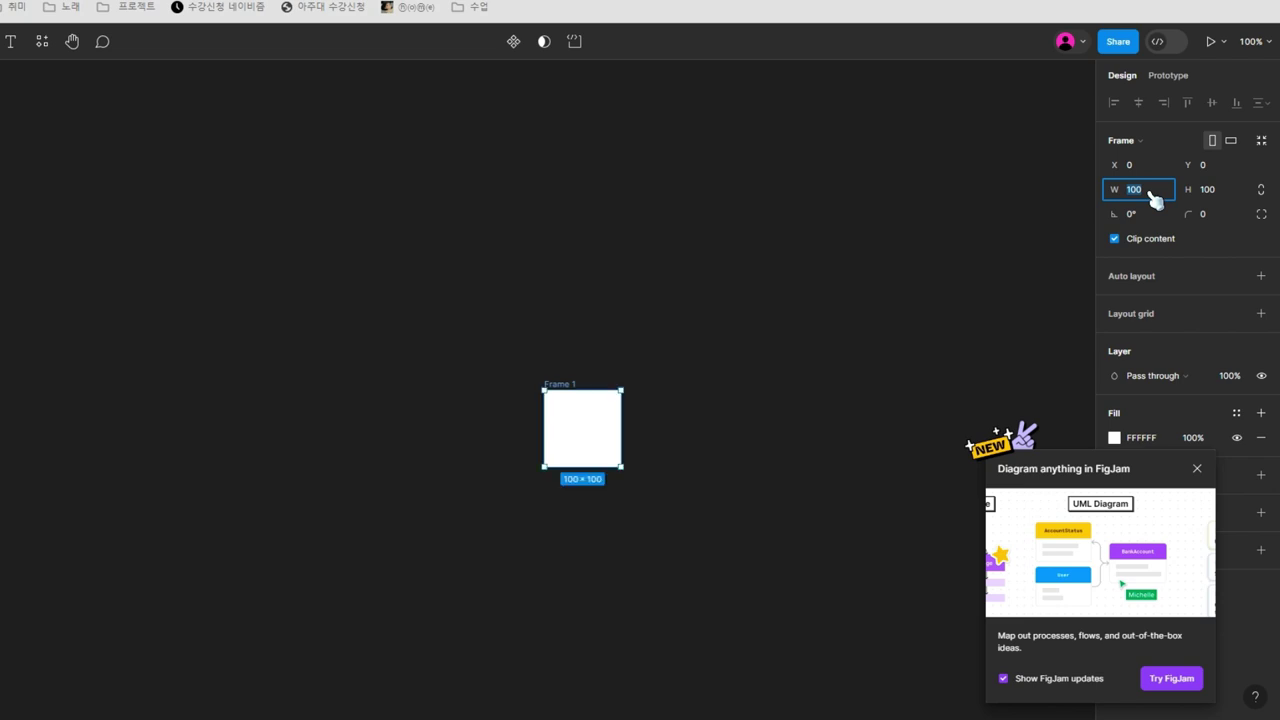
text(2048)
key(Tab)
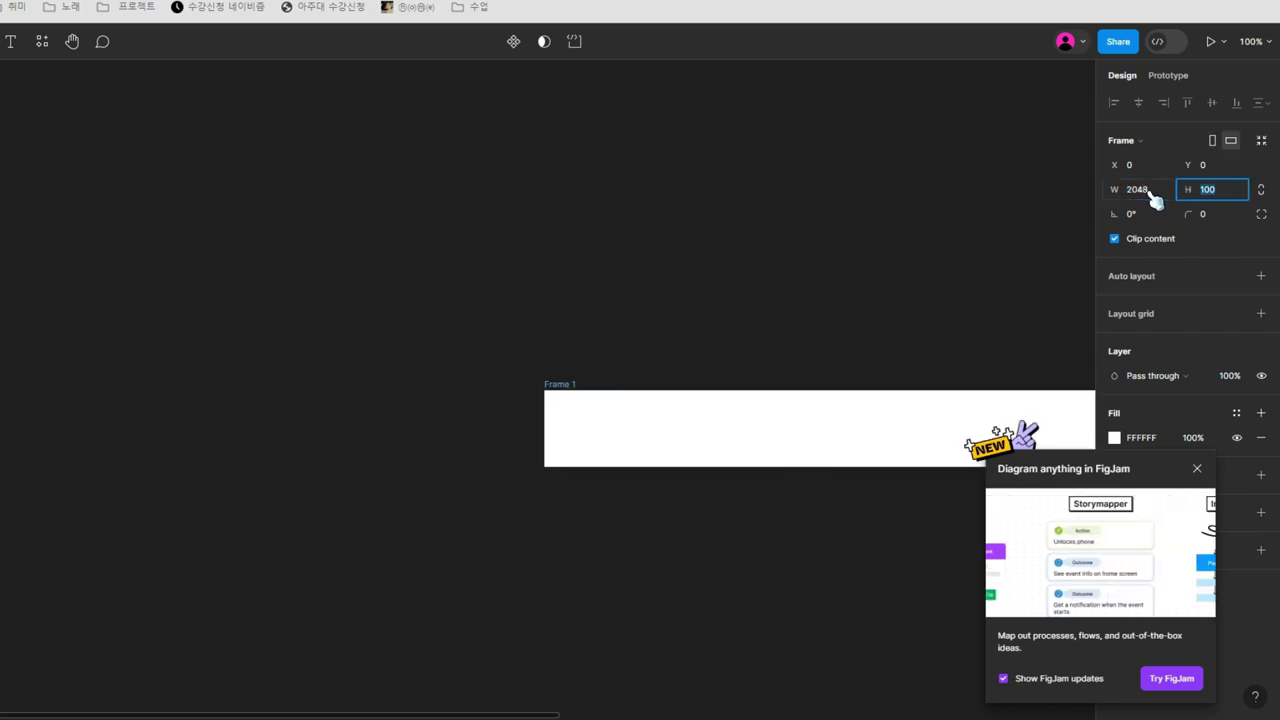
key(BackSpace)
key(BackSpace)
key(BackSpace)
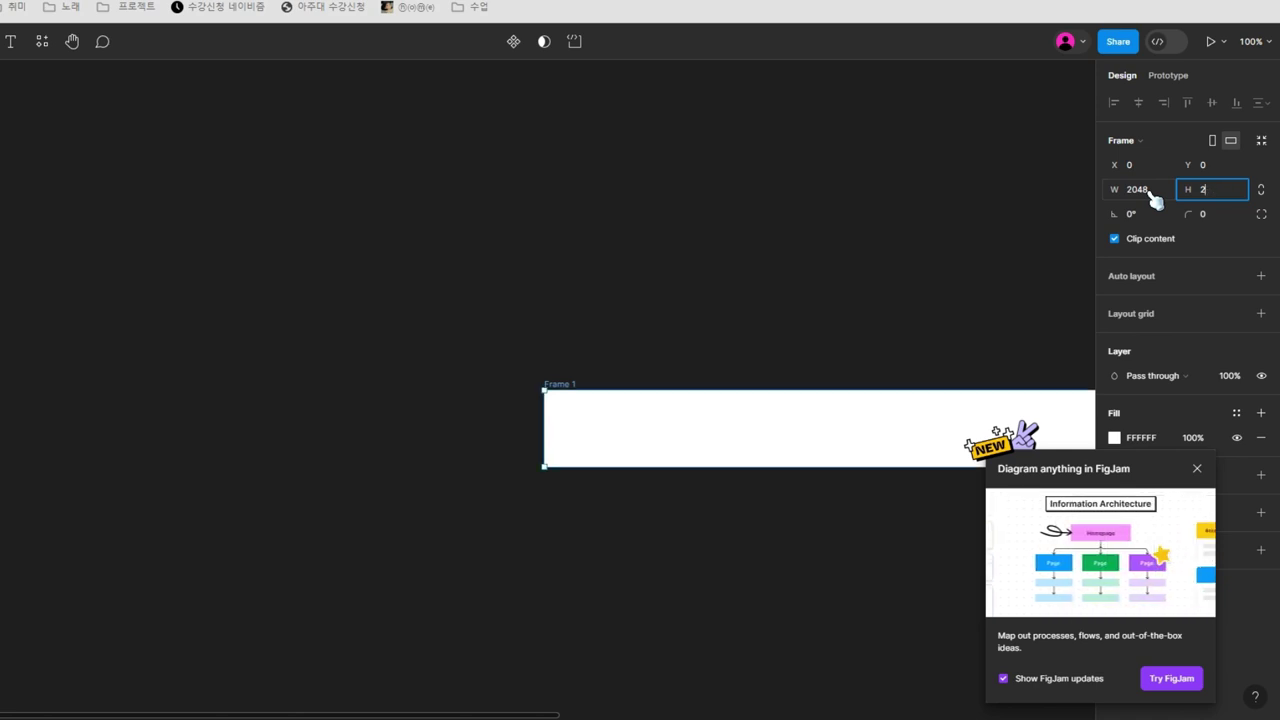
key(Return)
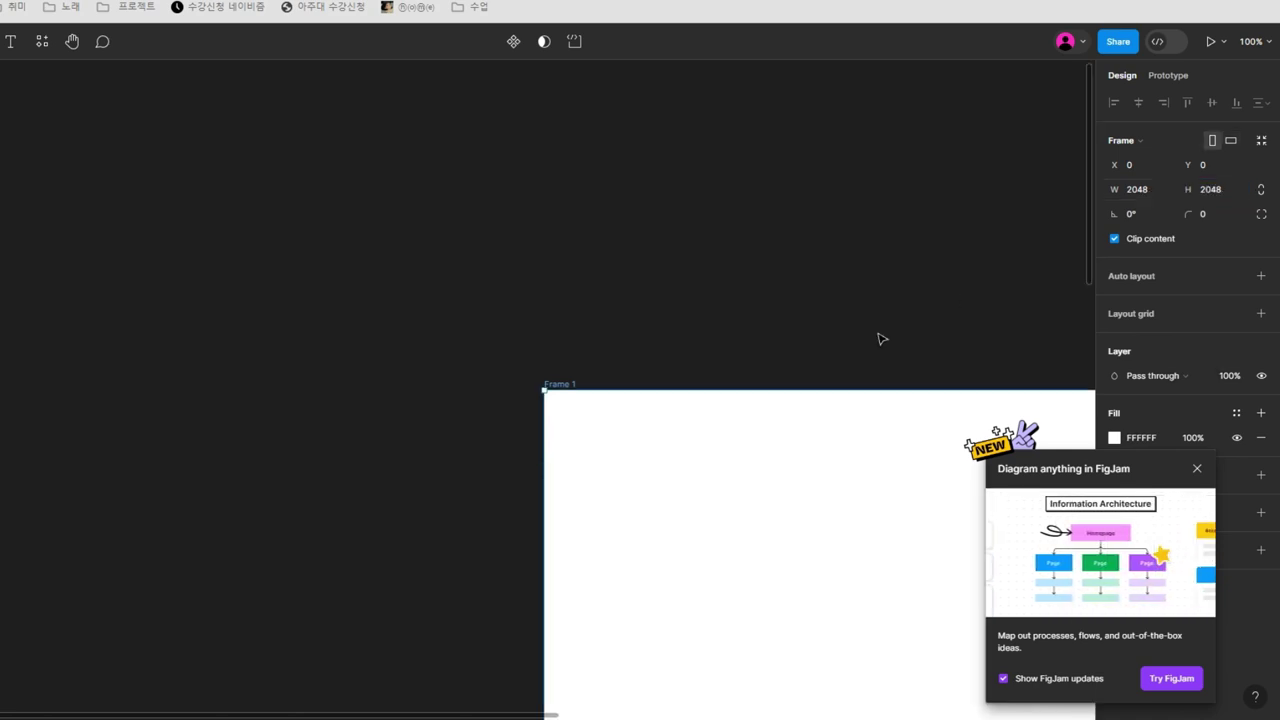
Step: Dismiss the FigJam announcement and remove the frame's white fill
ctrl+scroll(604, 372, down, 2)
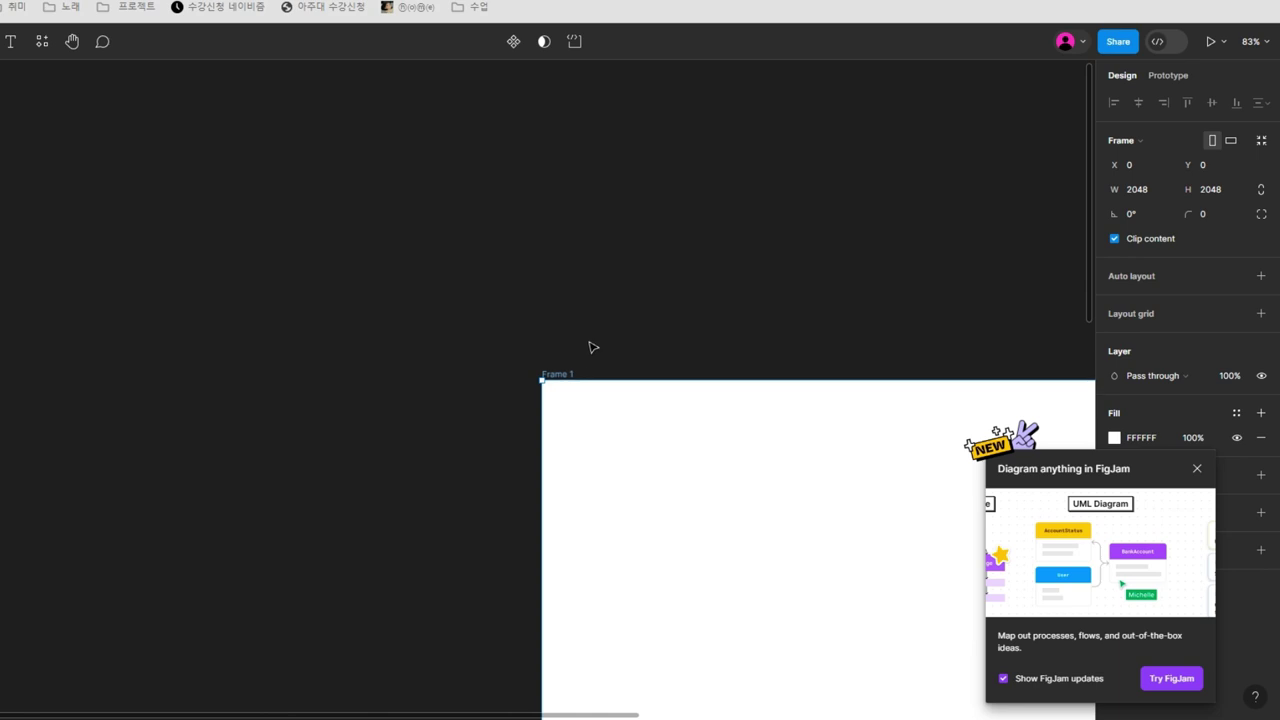
scroll(594, 338, down, 3)
ctrl+scroll(566, 297, down, 5)
scroll(675, 180, right, 4)
click(1197, 468)
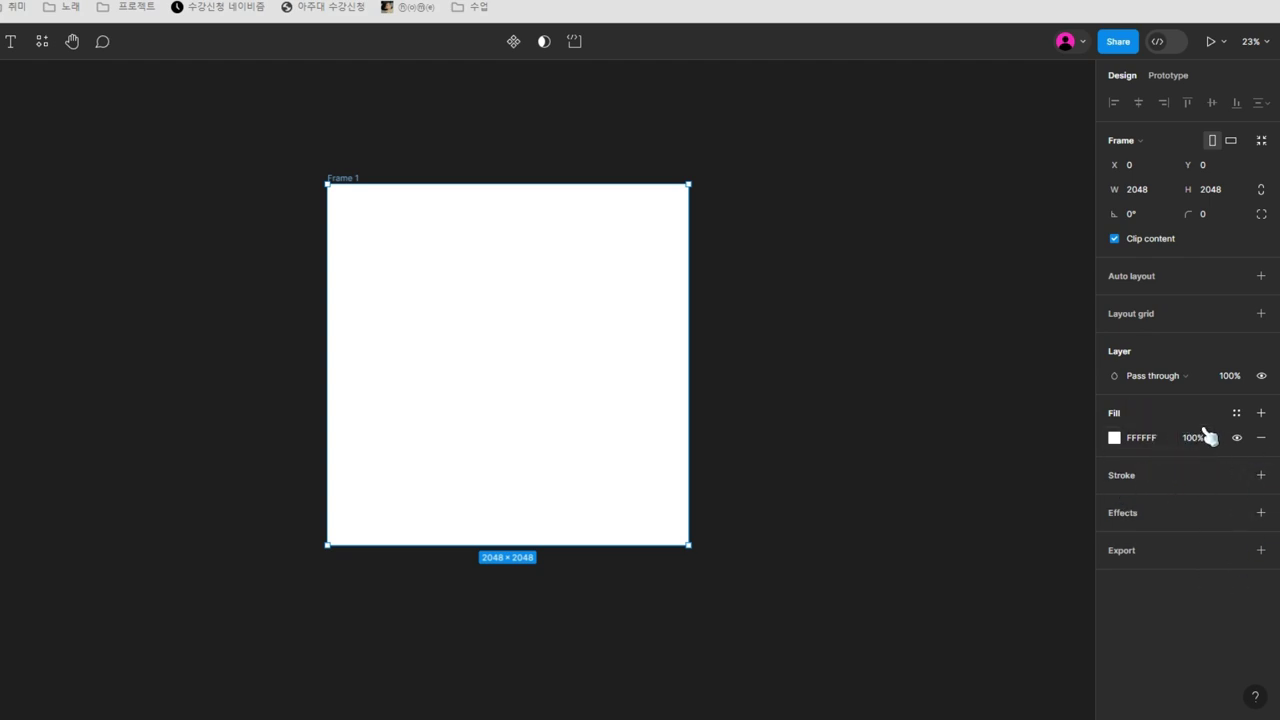
click(1262, 438)
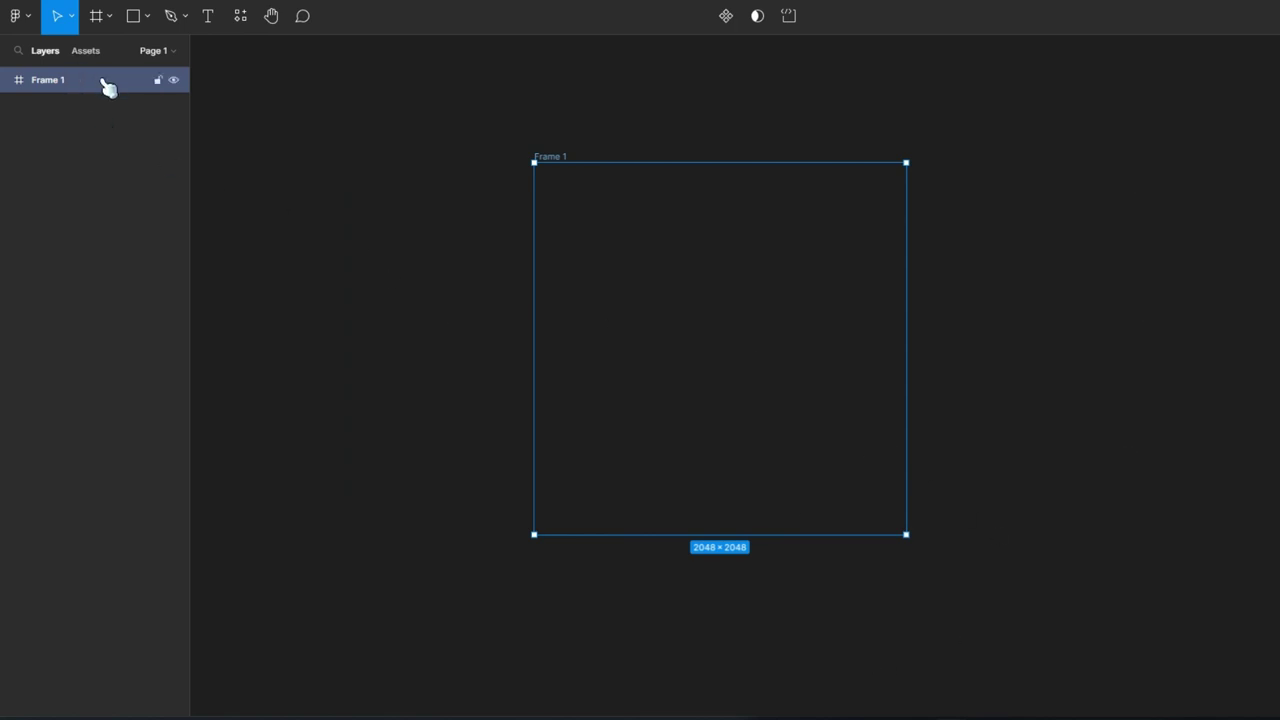
Step: Duplicate the empty 2048 × 2048 frame four times
key(ctrl+d)
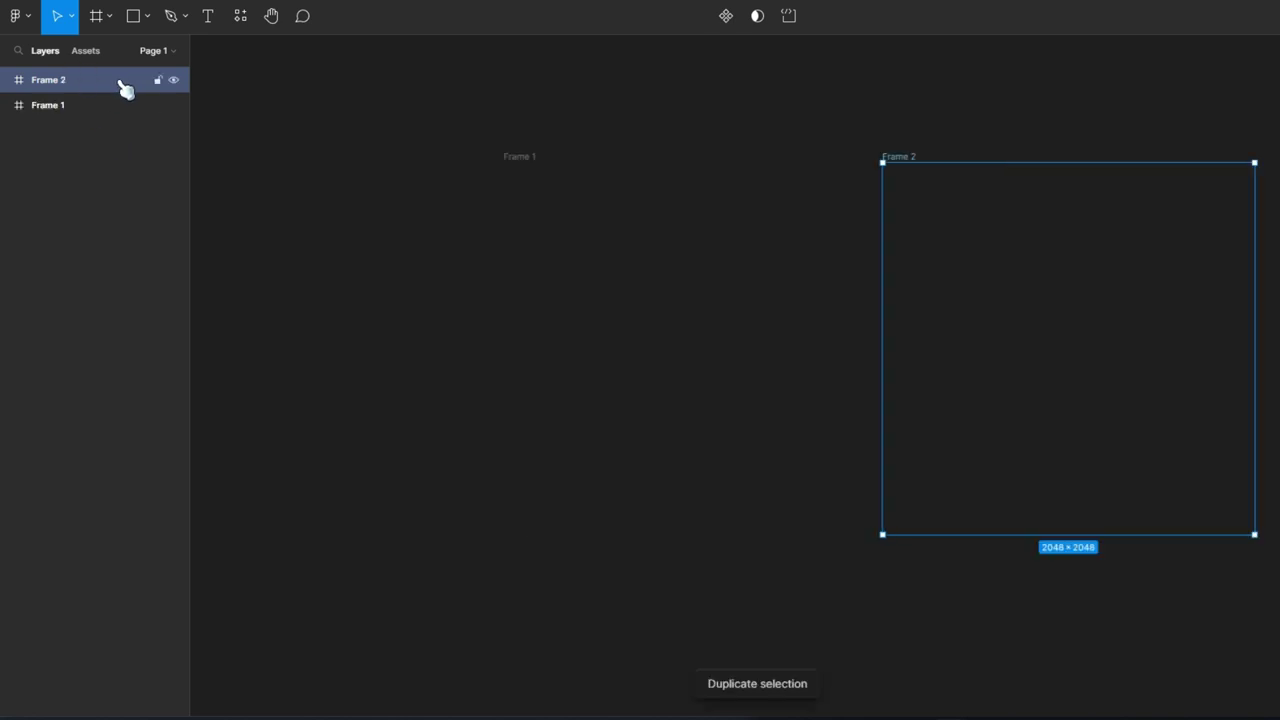
key(ctrl+d)
key(ctrl+d)
key(ctrl+d)
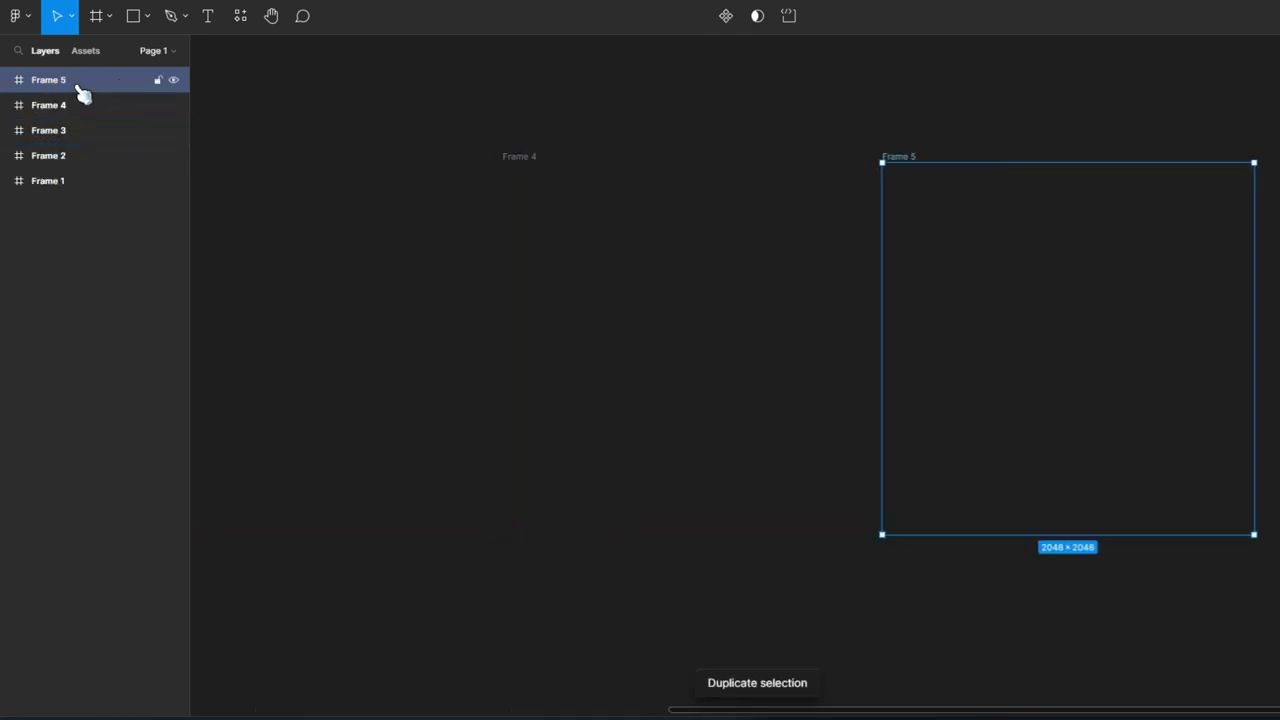
Step: Rename the five frames, from the uppermost layer down, as Eyes, Mouth, Pattern, Face and Background
double_click(76, 87)
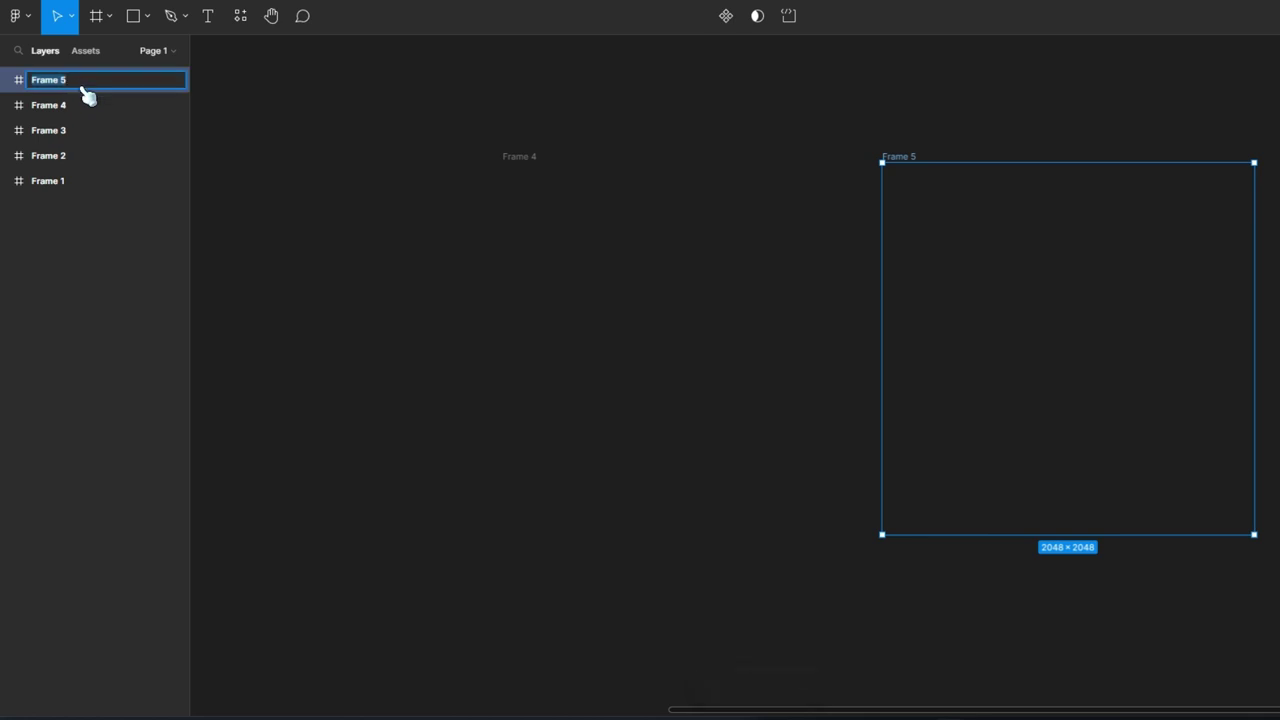
text(Eyes)
key(Return)
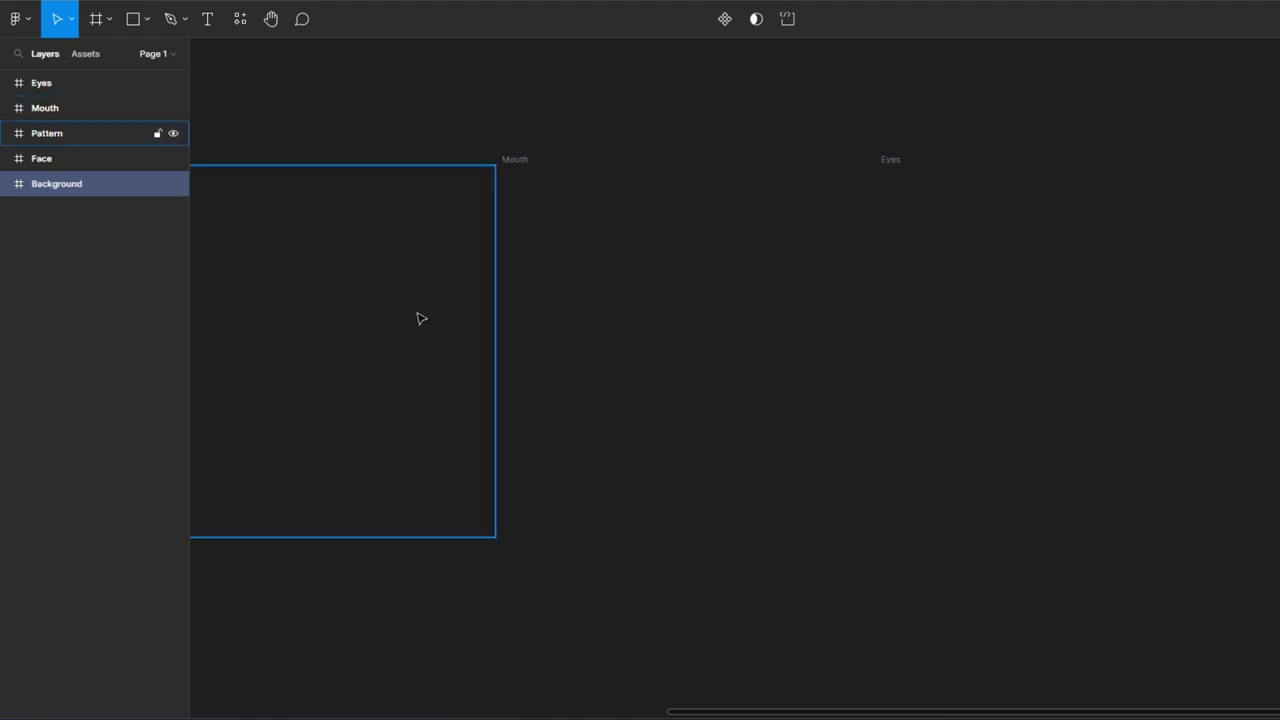
Step: Set the Mouth frame's X position to 0 so it overlaps the Background frame
scroll(772, 452, down, 2)
scroll(770, 446, down, 3)
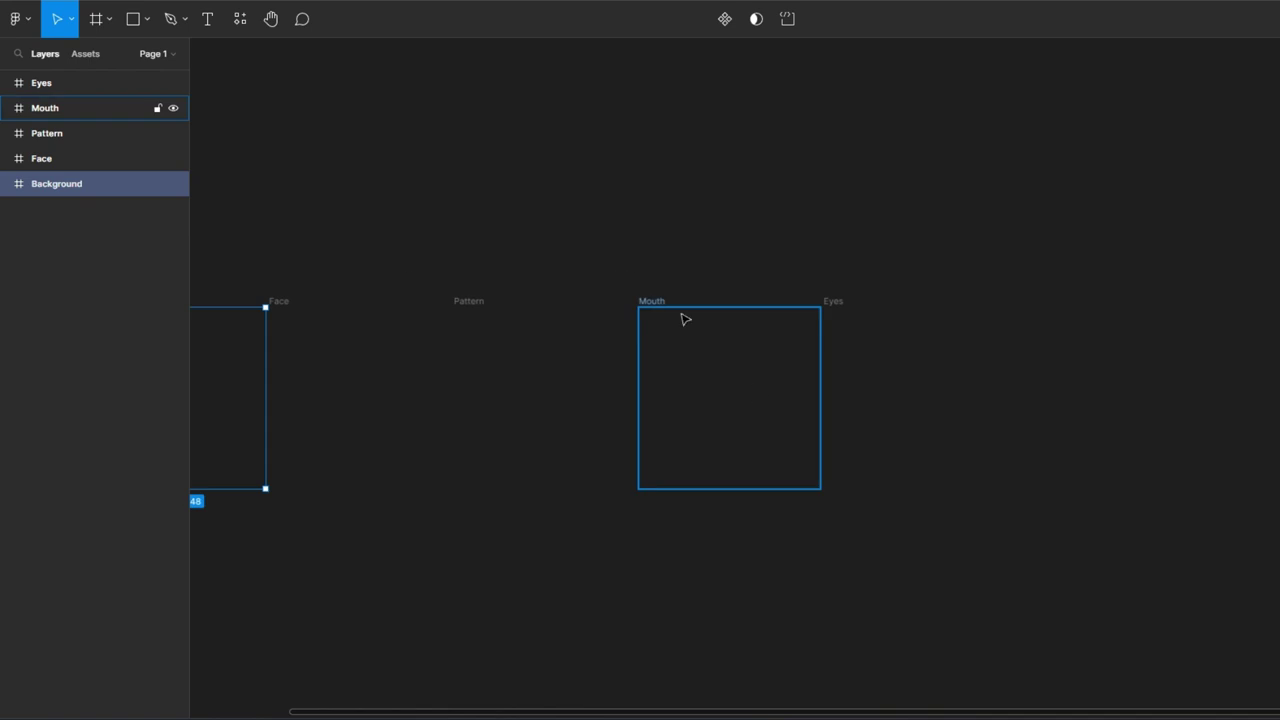
drag(500, 190, 767, 179)
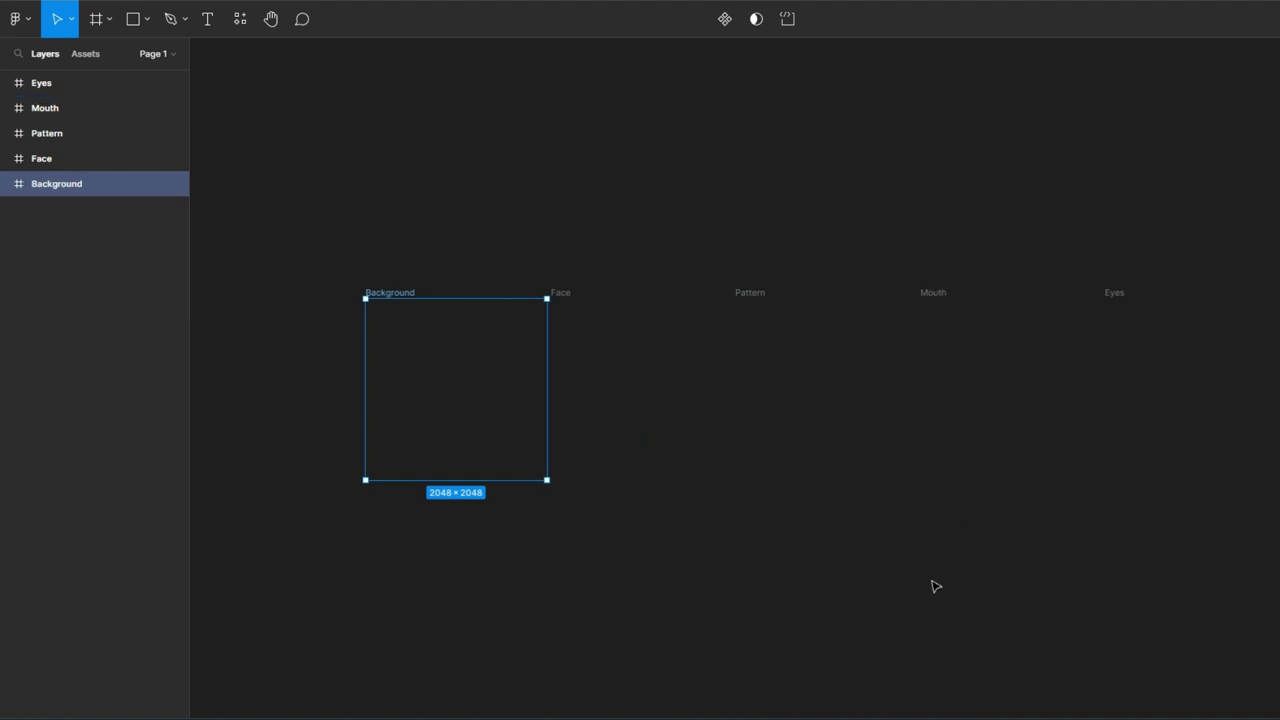
click(88, 117)
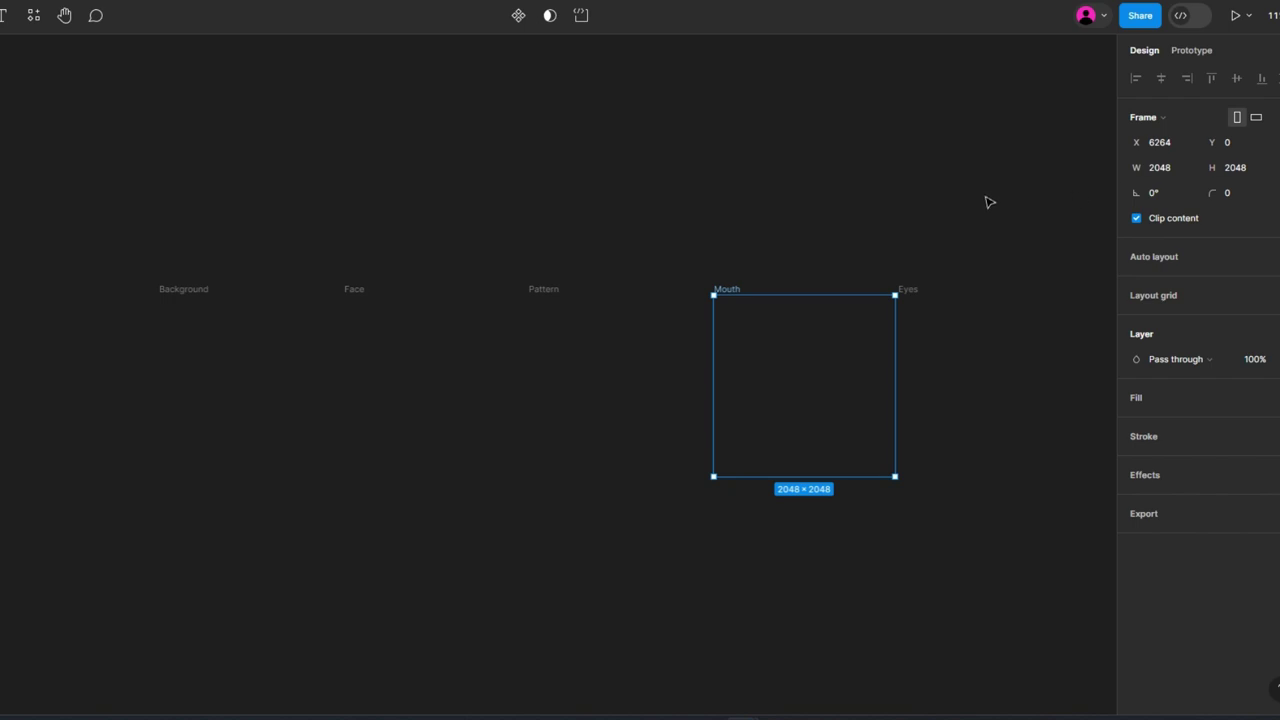
click(1190, 143)
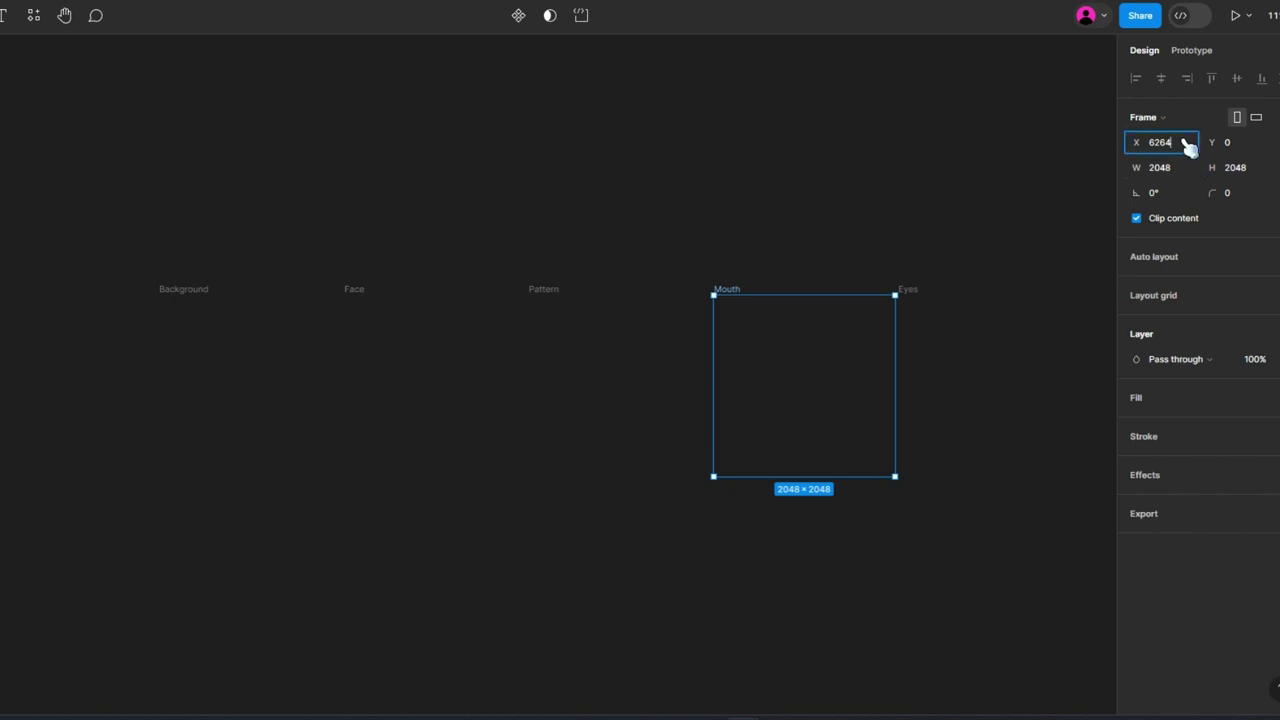
text(0)
key(Tab)
key(Escape)
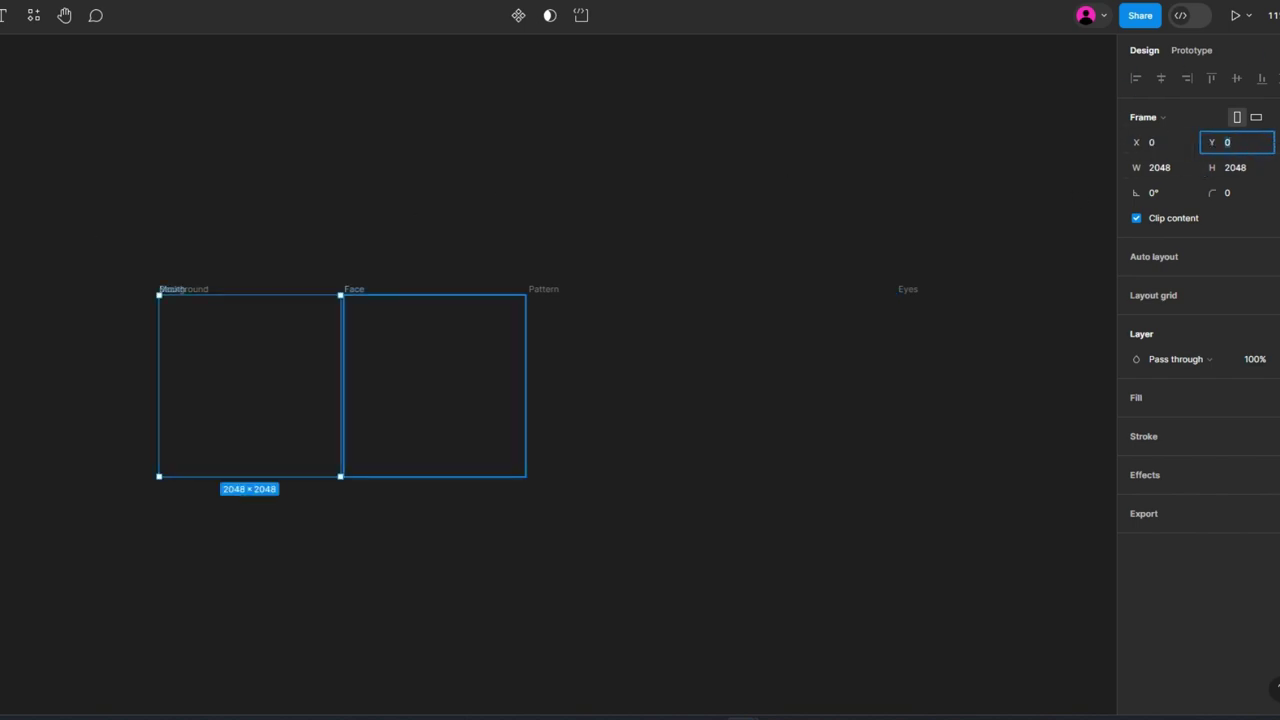
Step: Set the X position of the Pattern and Face frames to 0
key(Tab)
click(1160, 142)
text(0)
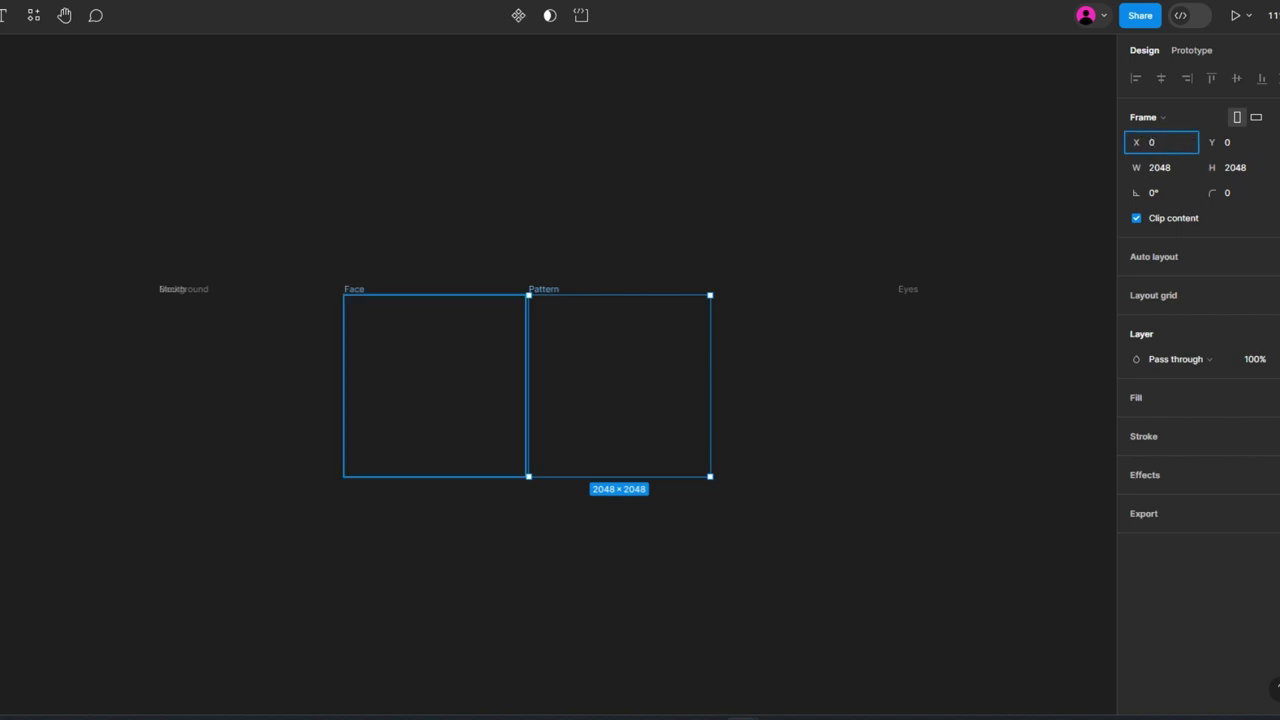
key(Tab)
key(Escape)
key(Tab)
click(1165, 143)
text(0)
key(Return)
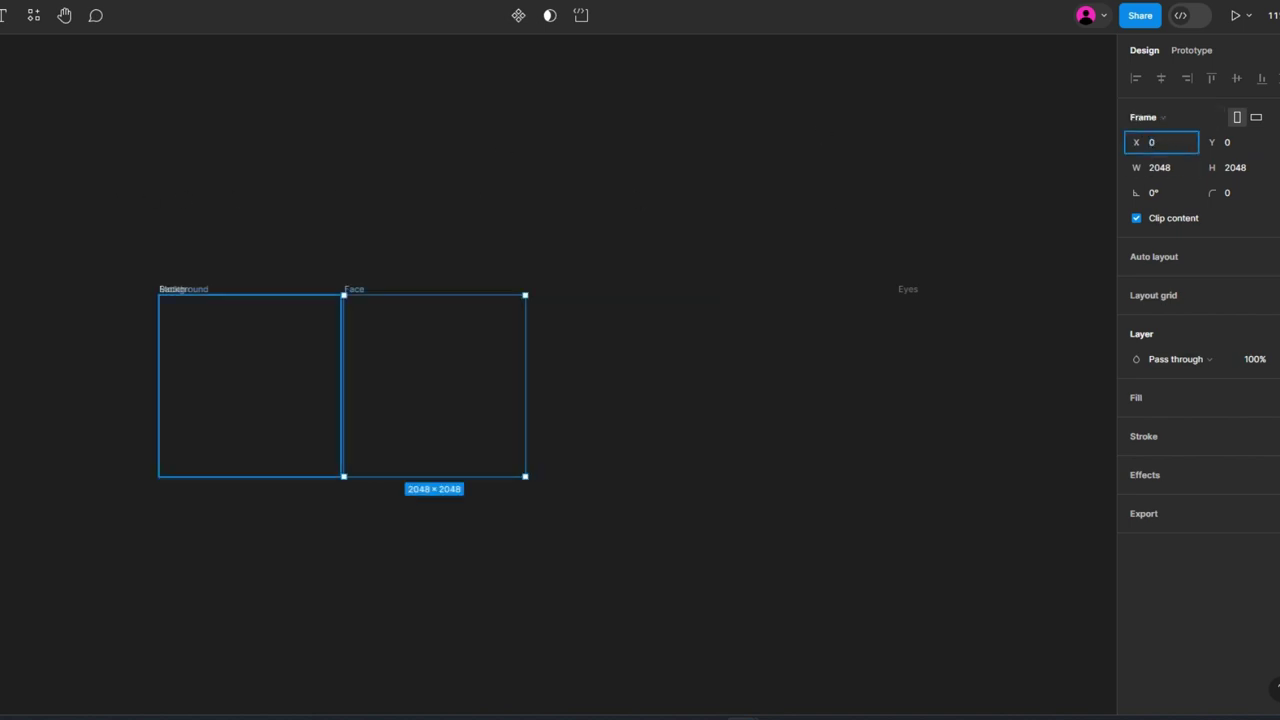
key(Escape)
click(1178, 168)
text(0)
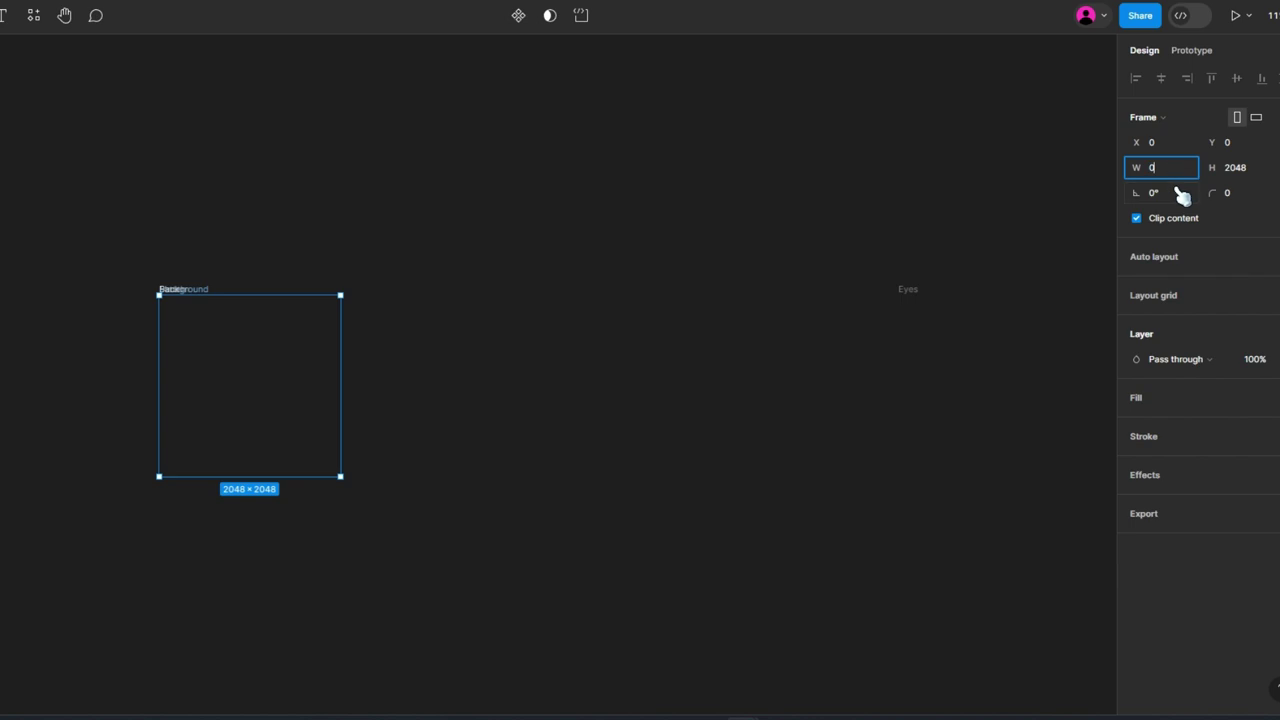
key(Escape)
key(Escape)
Step: Set the Eyes frame's X position to 0 to stack it on the other frames, and deselect it
click(907, 289)
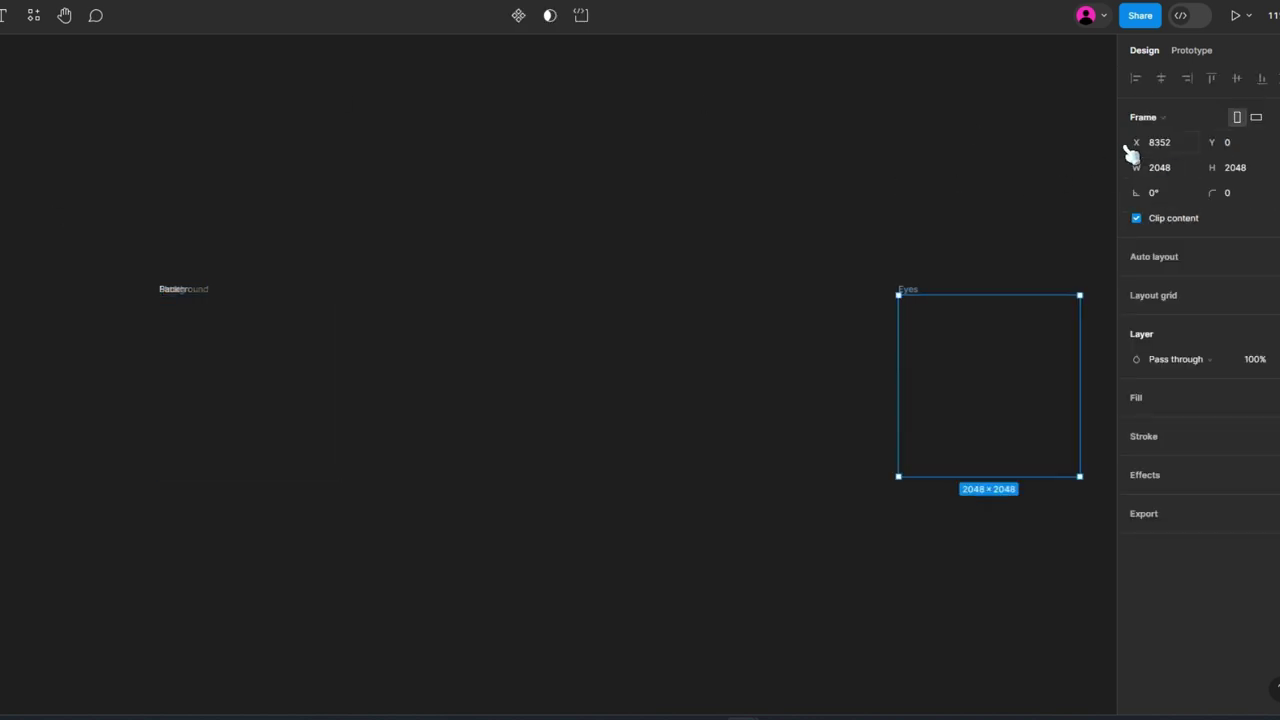
click(1168, 145)
text(0)
key(Return)
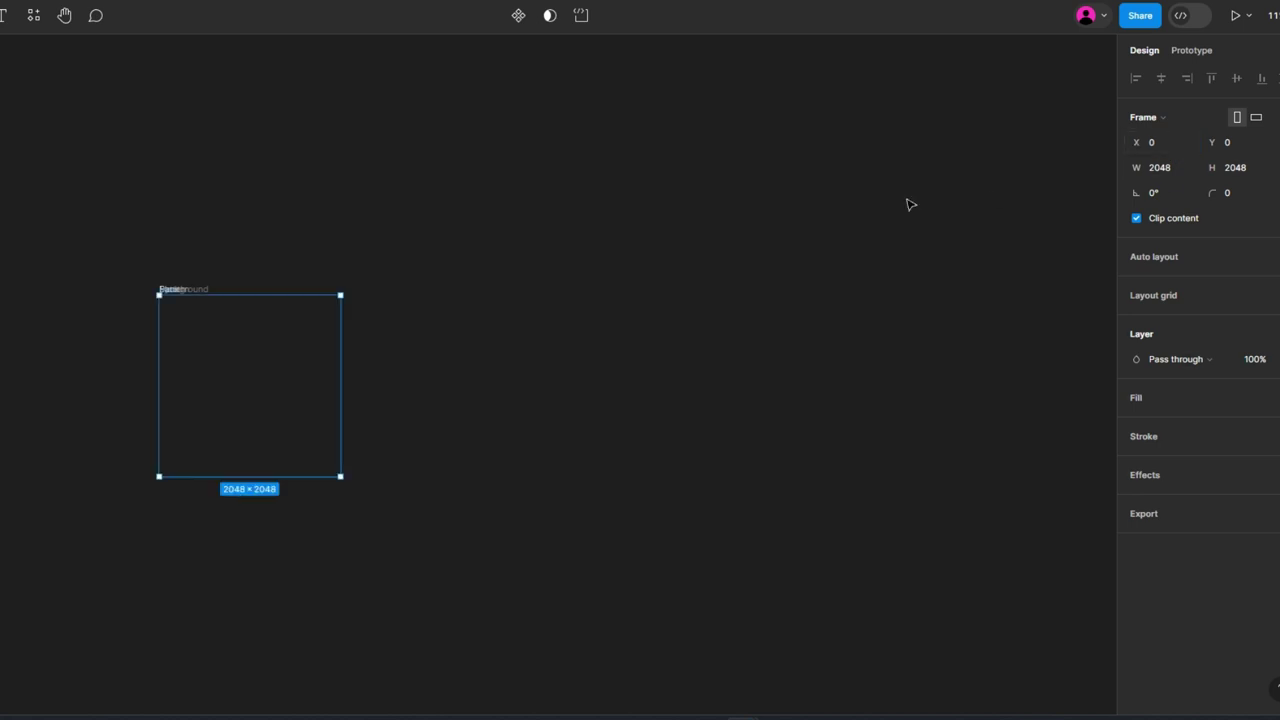
click(531, 341)
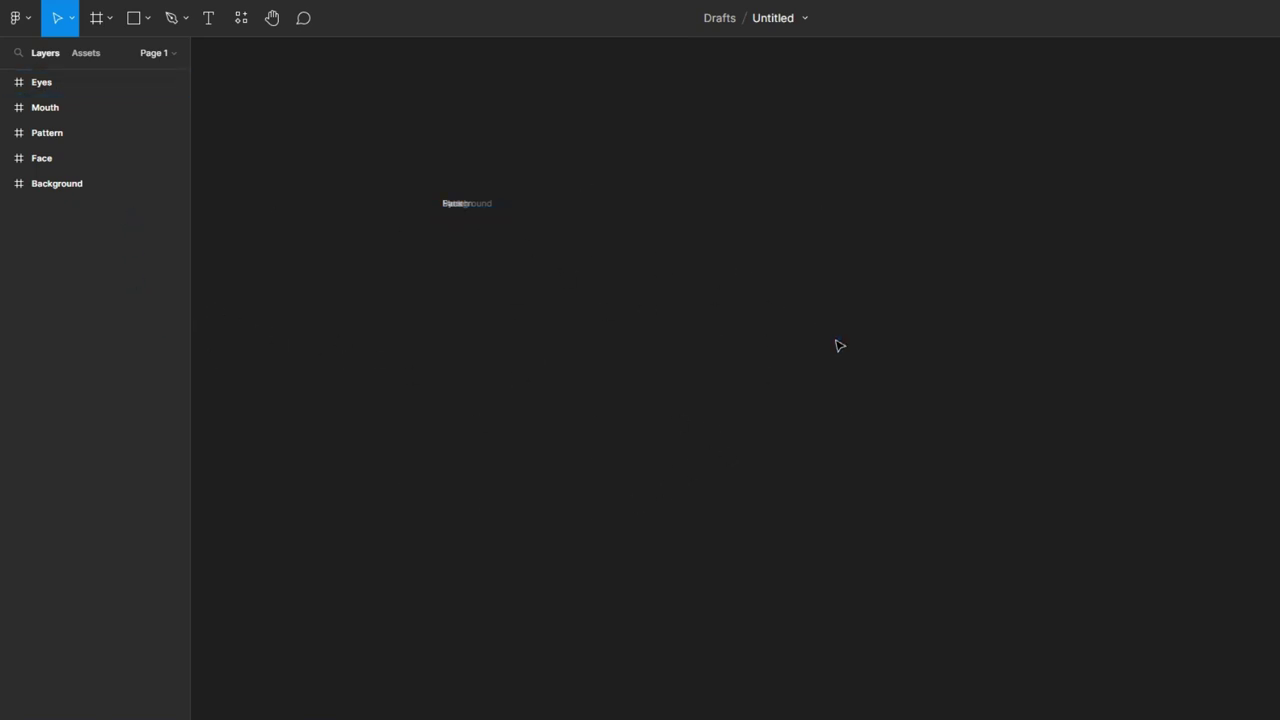
Step: Place a rectangle inside the stacked frames and resize it to 2048 × 2048
click(66, 186)
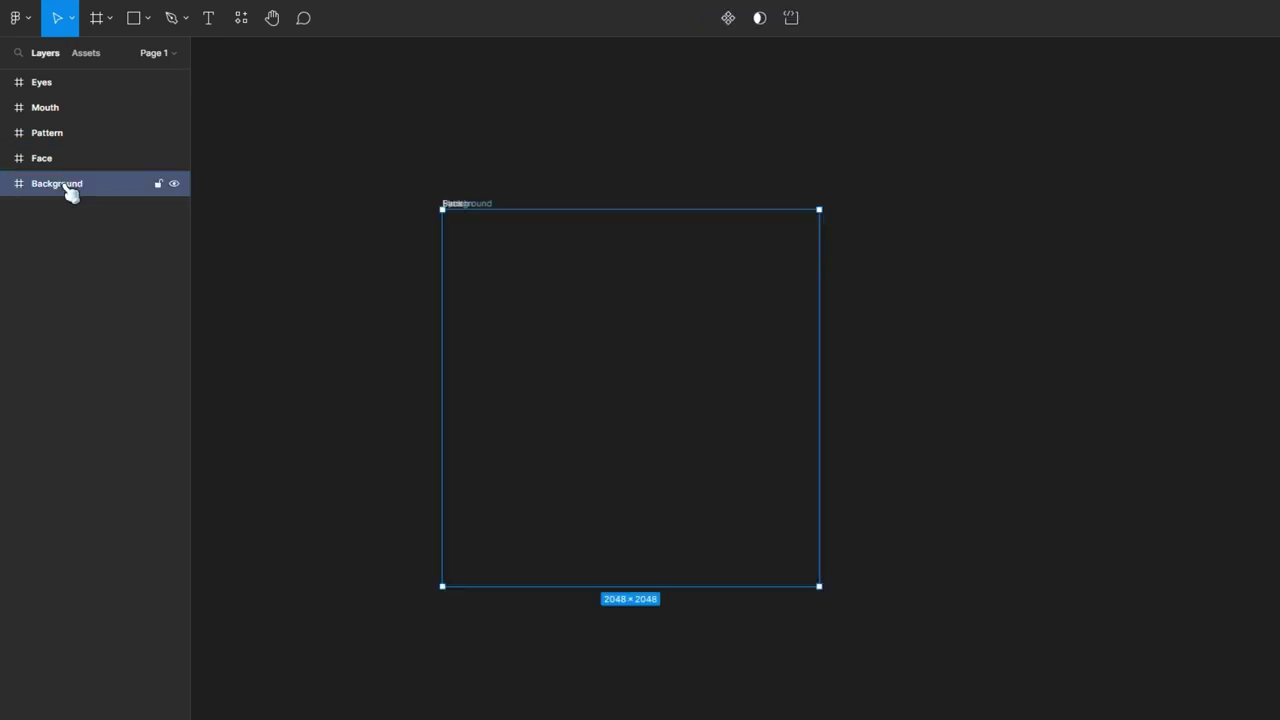
click(135, 20)
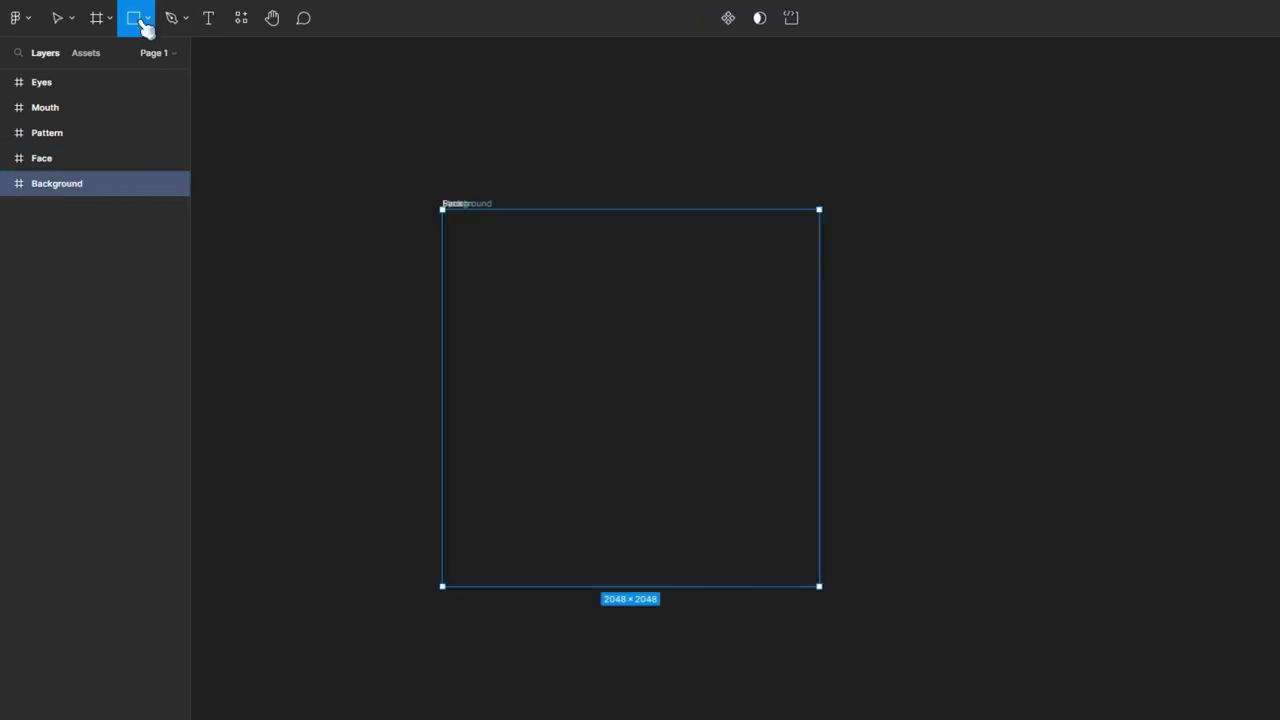
click(578, 338)
click(1218, 152)
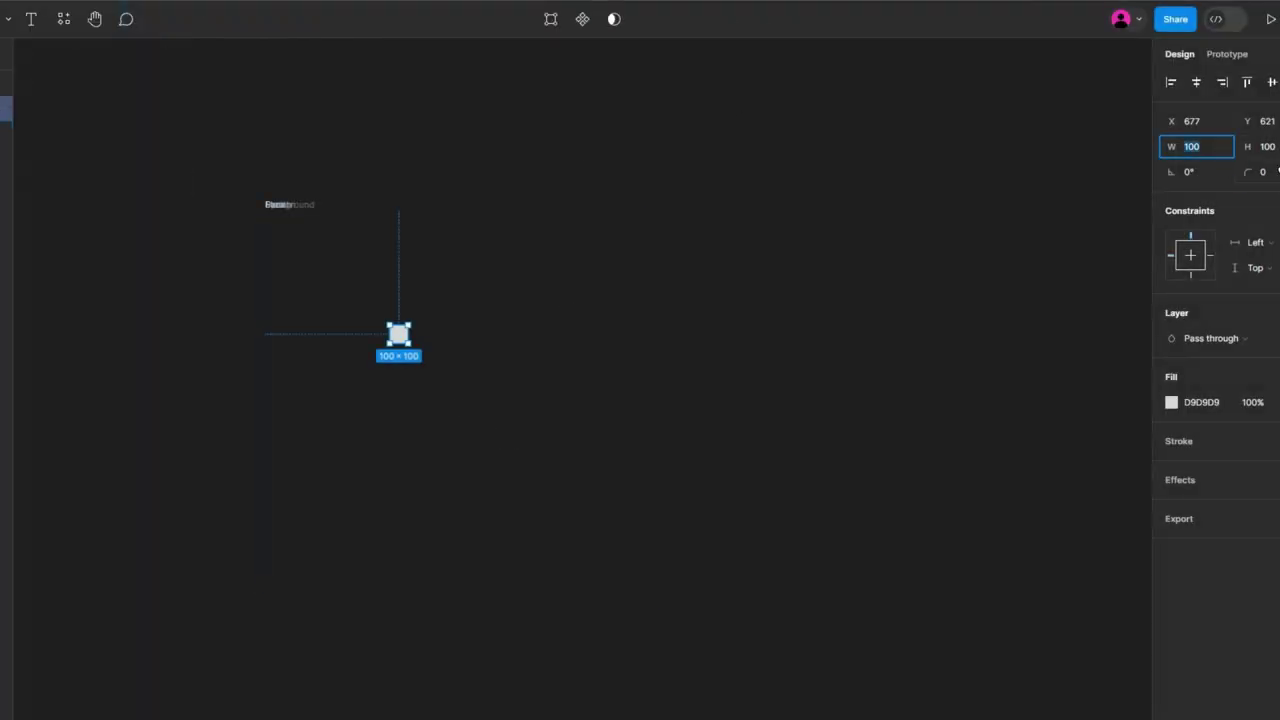
key(Tab)
text(2)
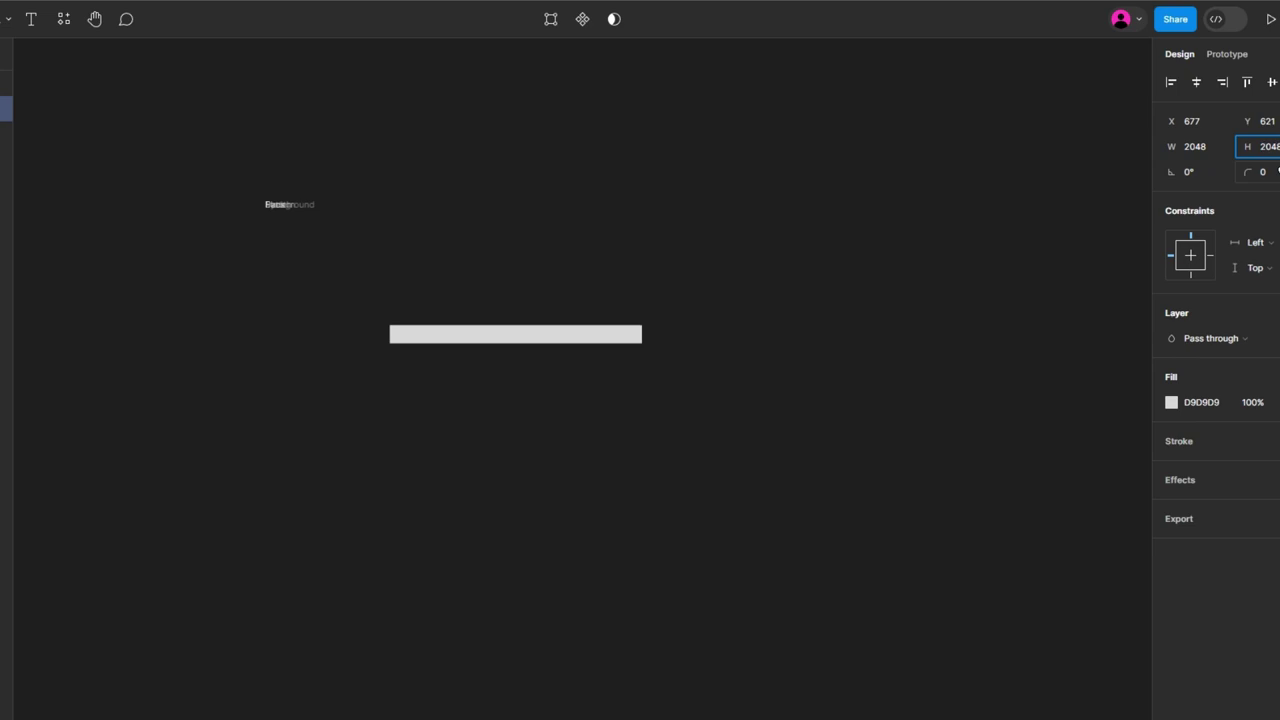
text(048)
key(Return)
Step: Set the rectangle's X and Y position to 0 so it covers the whole frame
click(1226, 129)
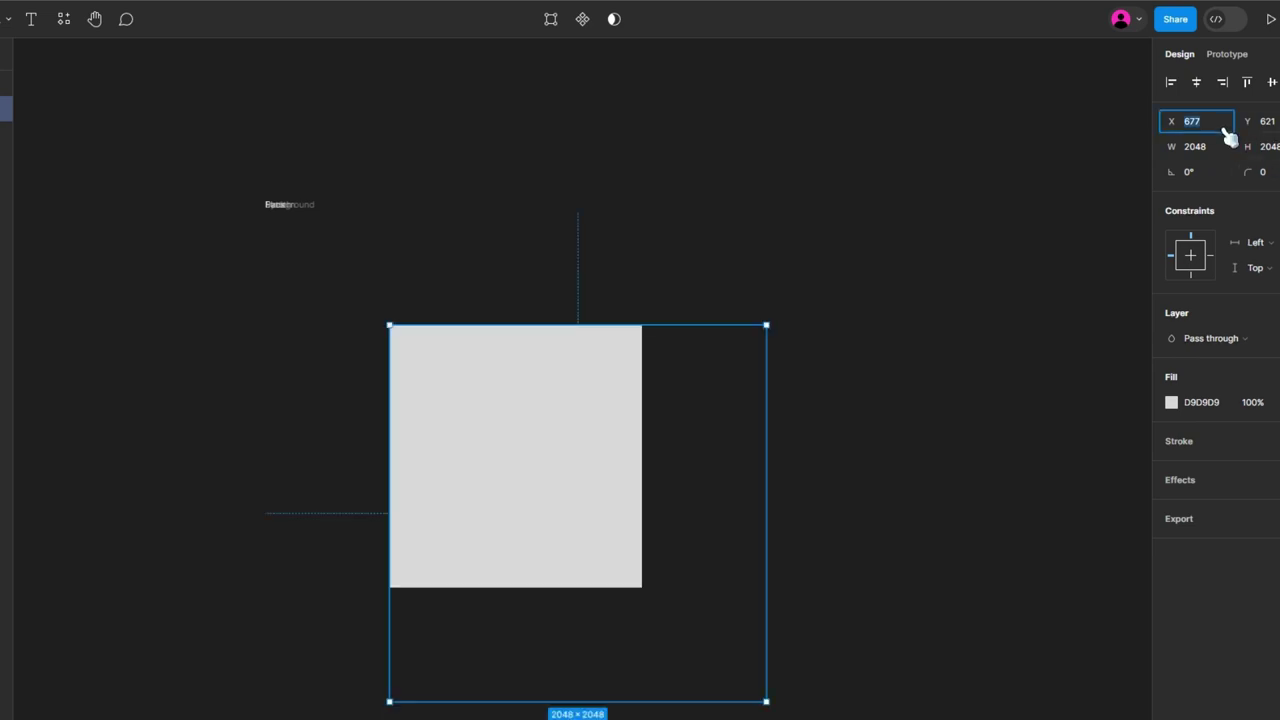
text(0)
key(Tab)
text(0)
key(Return)
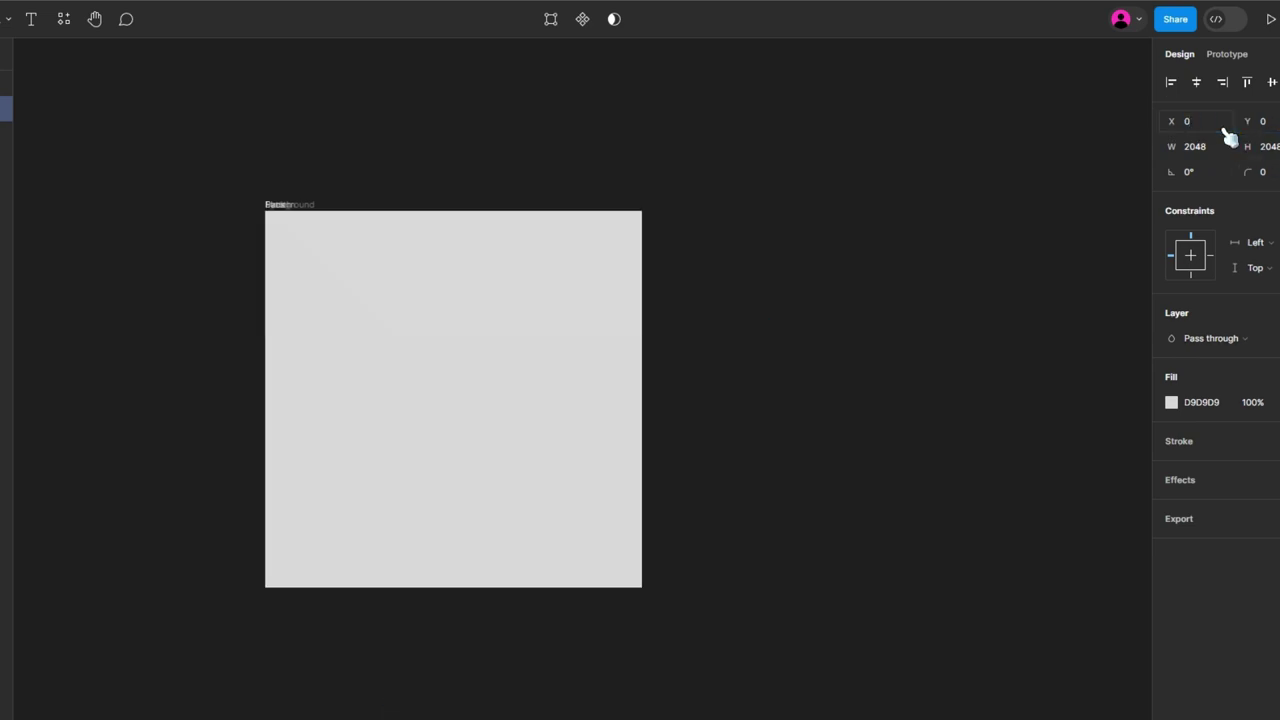
Step: Change the rectangle's fill colour to green and deselect it
click(1172, 402)
drag(1060, 521, 1047, 521)
drag(1100, 400, 1154, 314)
drag(1152, 415, 1148, 380)
click(893, 166)
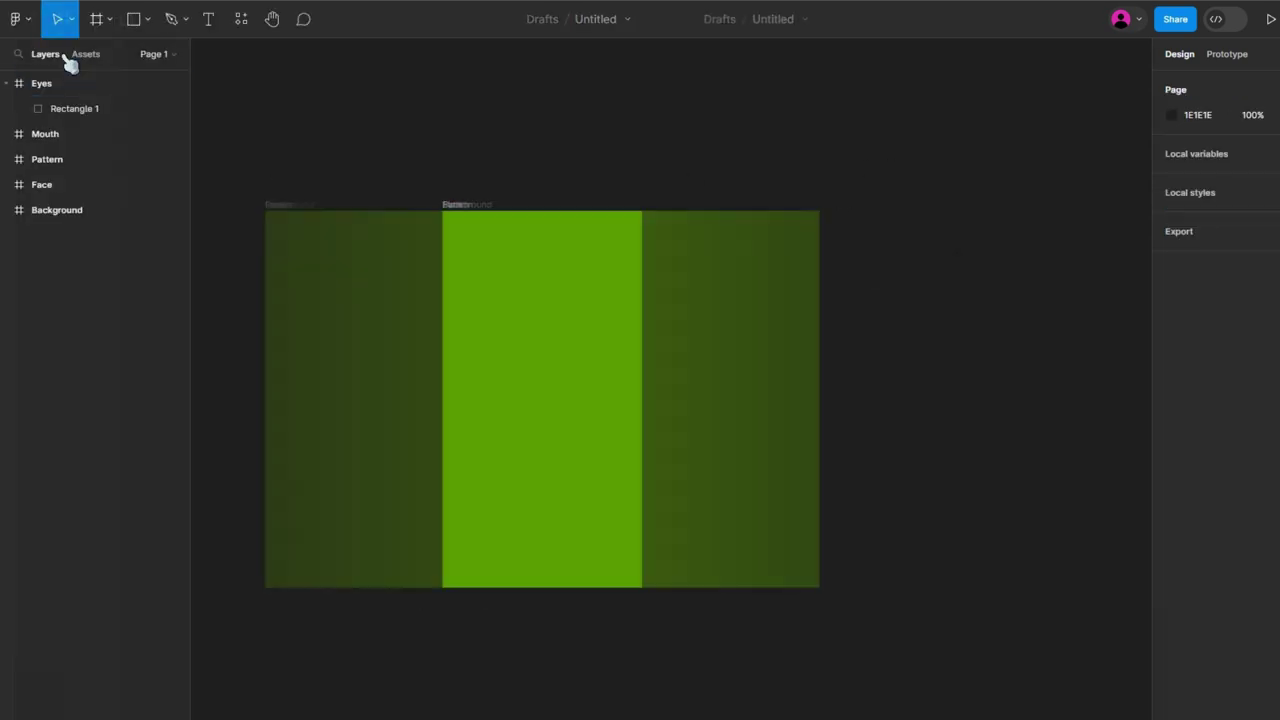
Step: Move Rectangle 1 out of the Eyes frame into the Background frame
click(74, 112)
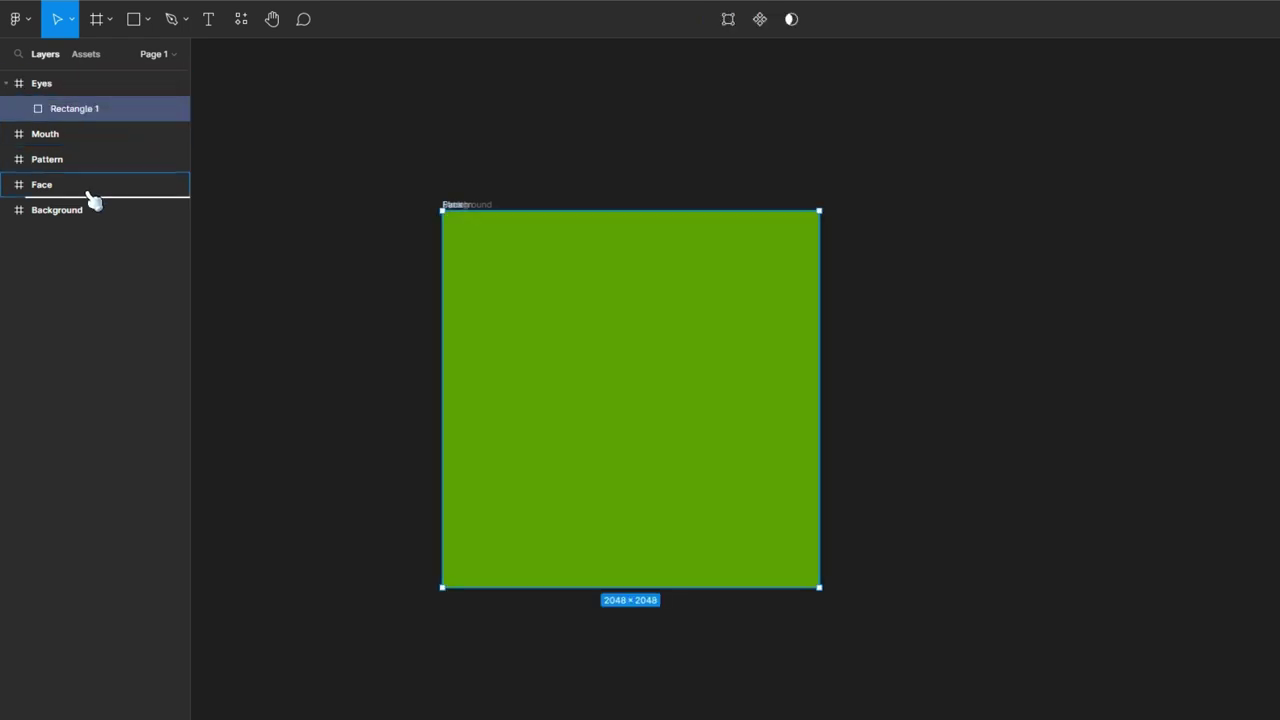
drag(88, 216, 90, 214)
click(80, 162)
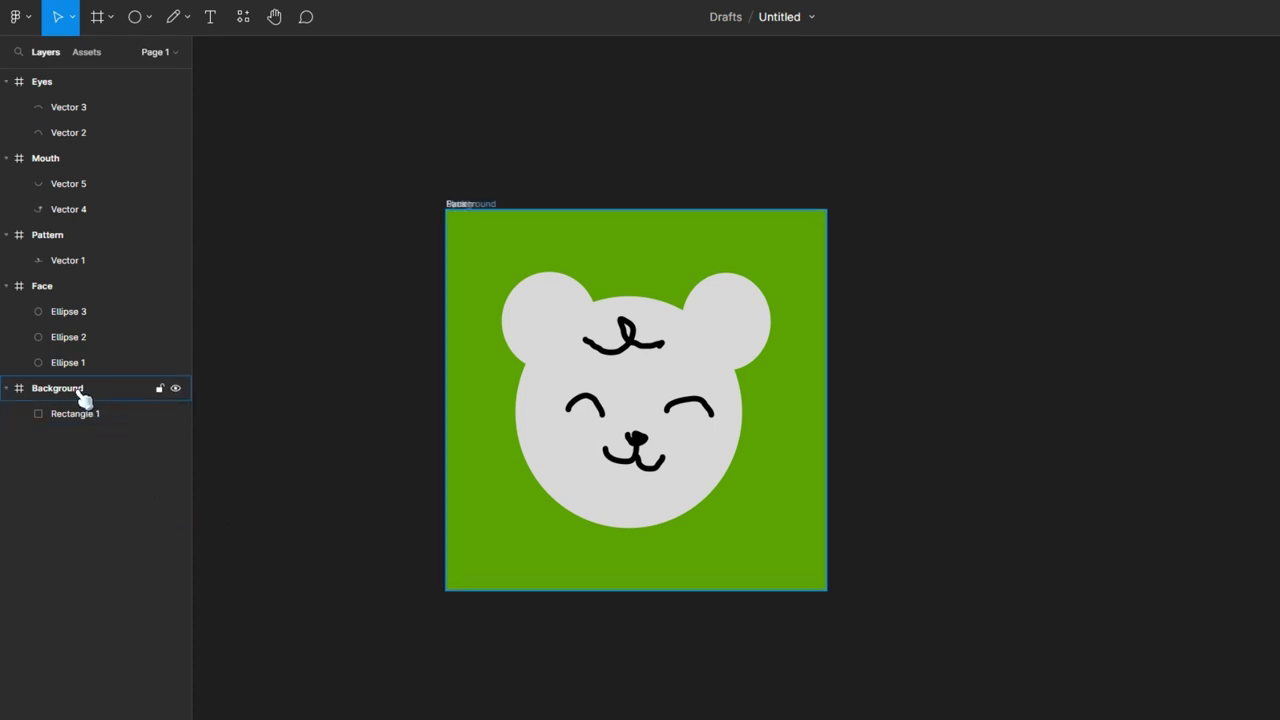
Step: Highlight the rectangle in the Background frame and the three ellipses in the Face frame to review their contents
click(88, 426)
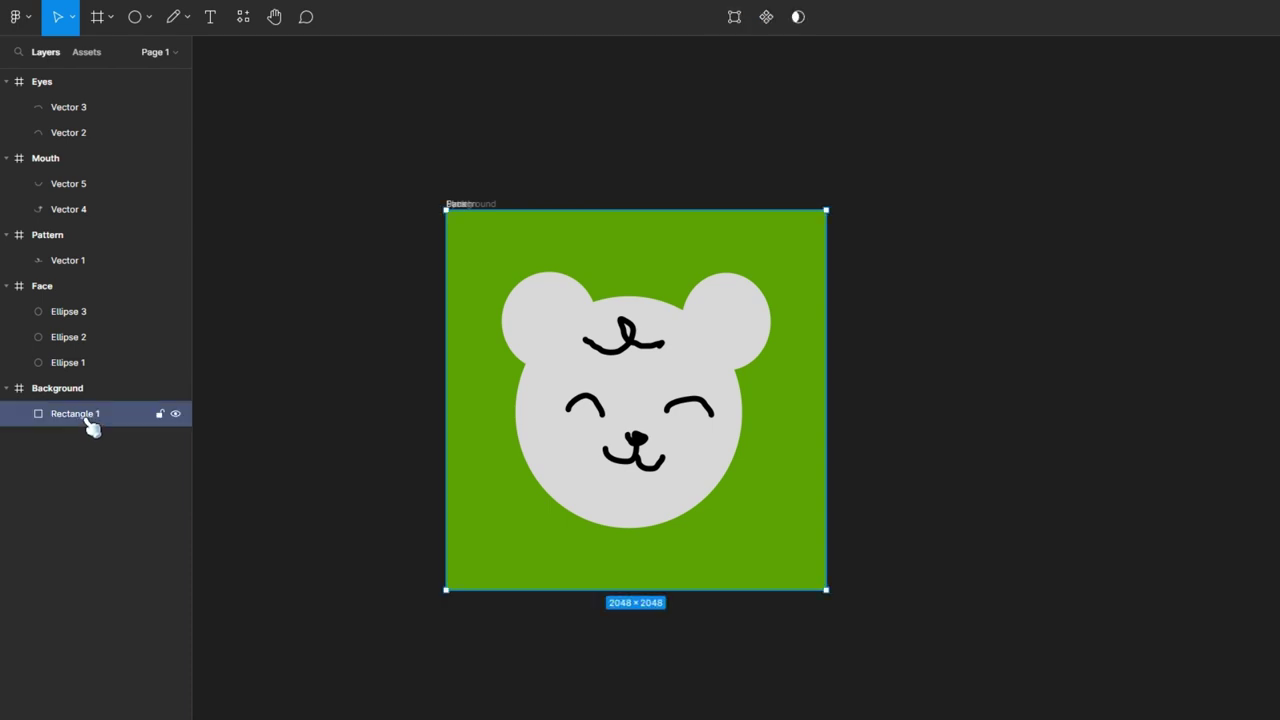
click(83, 364)
shift+click(86, 314)
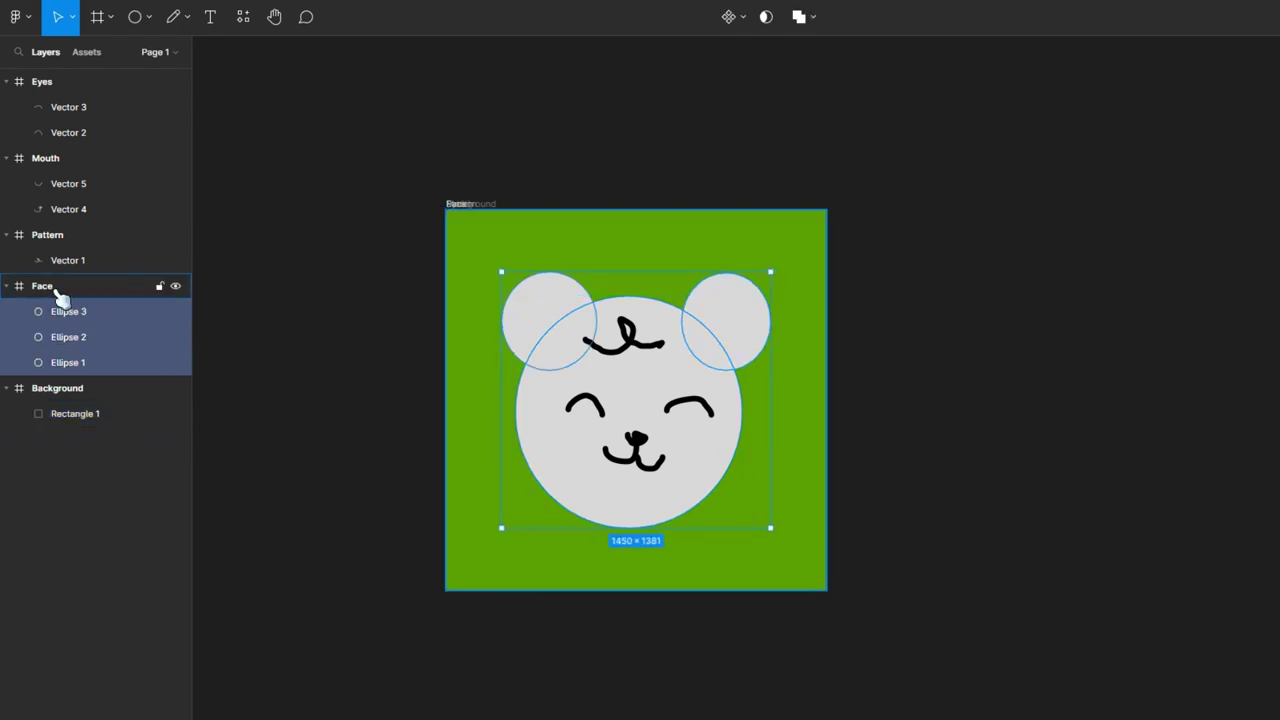
Step: Export the Face frame as a PNG at 1x scale
click(56, 286)
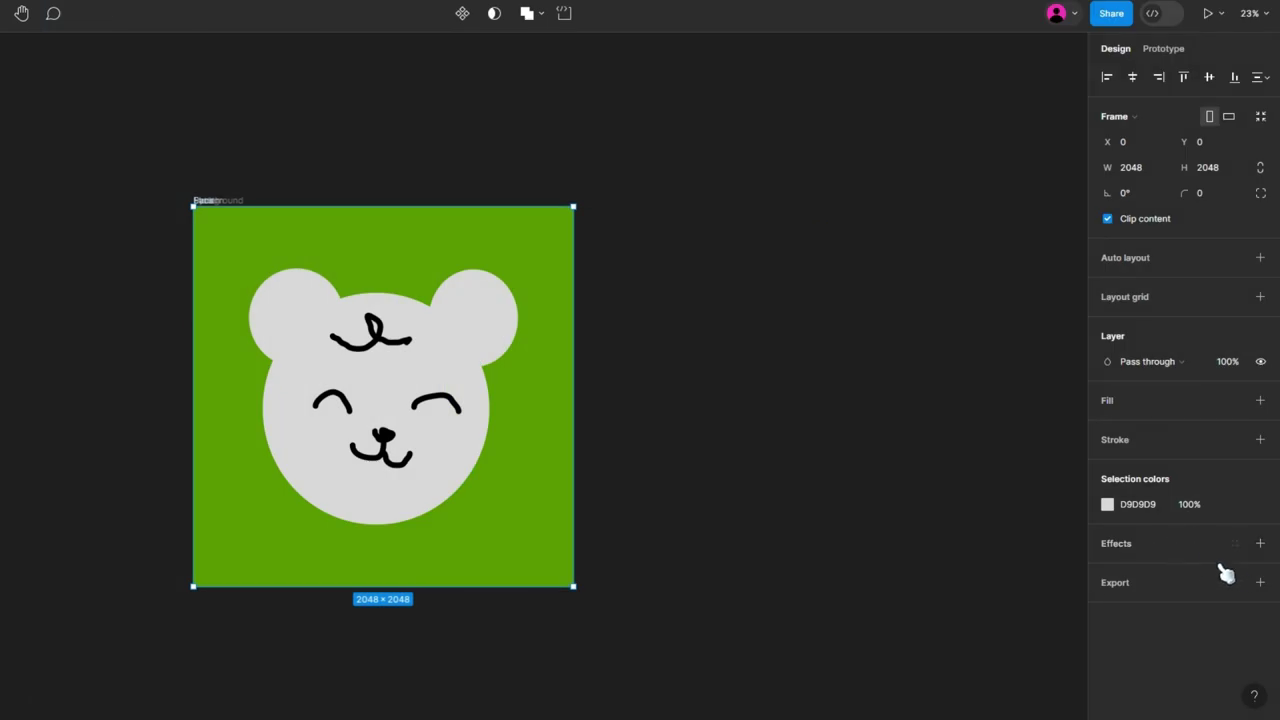
click(1259, 582)
scroll(1249, 480, down, 1)
click(1118, 661)
scroll(1150, 625, down, 3)
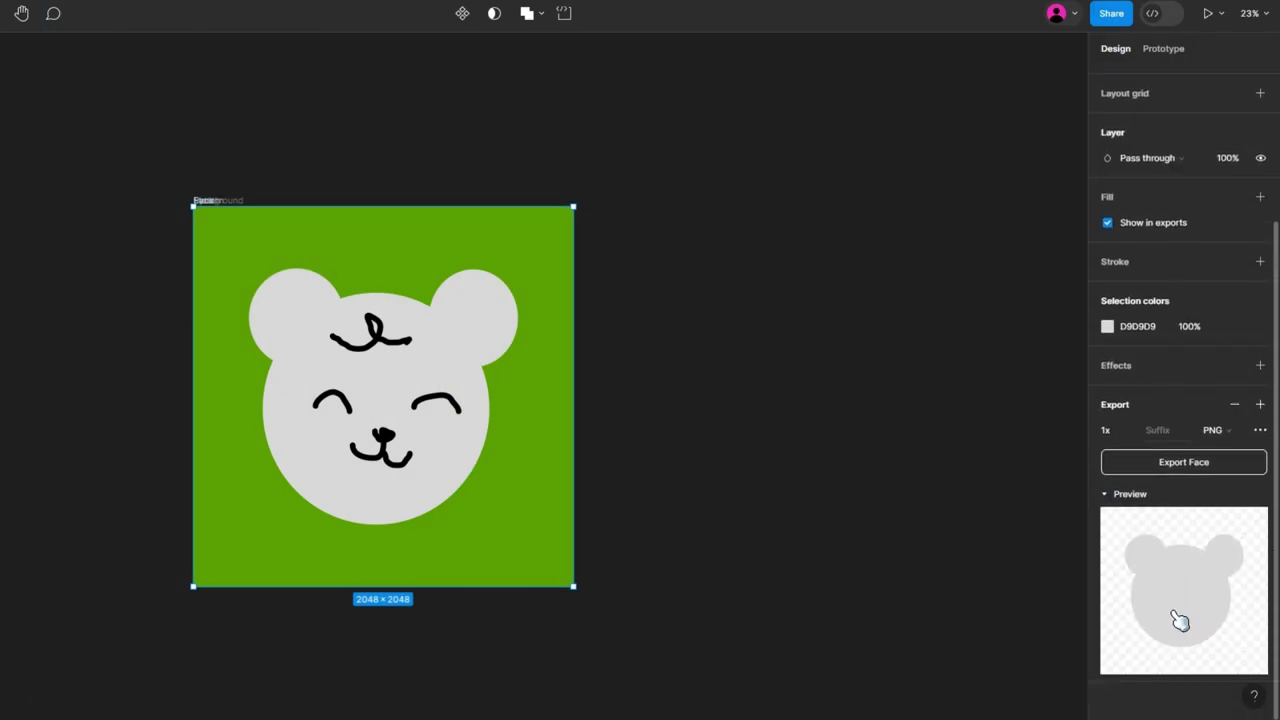
click(1216, 464)
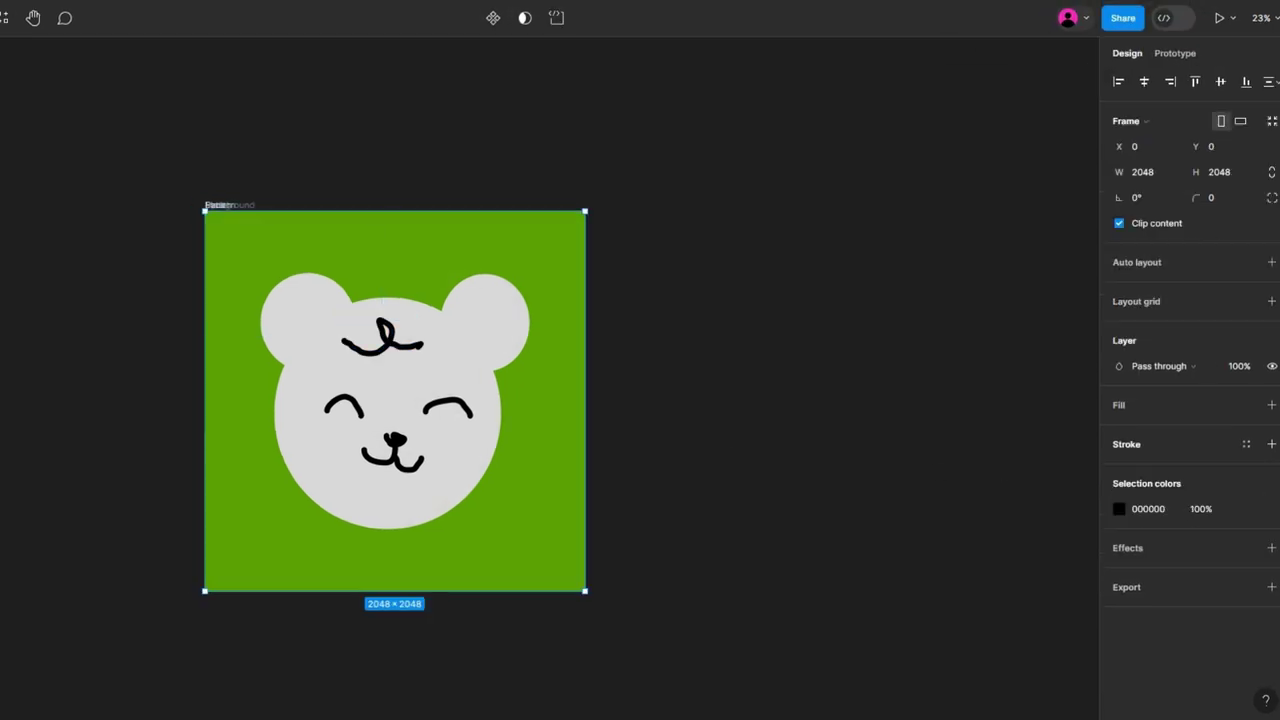
Step: Add 1x PNG export settings to the Pattern and Mouth frames and export them
click(1271, 587)
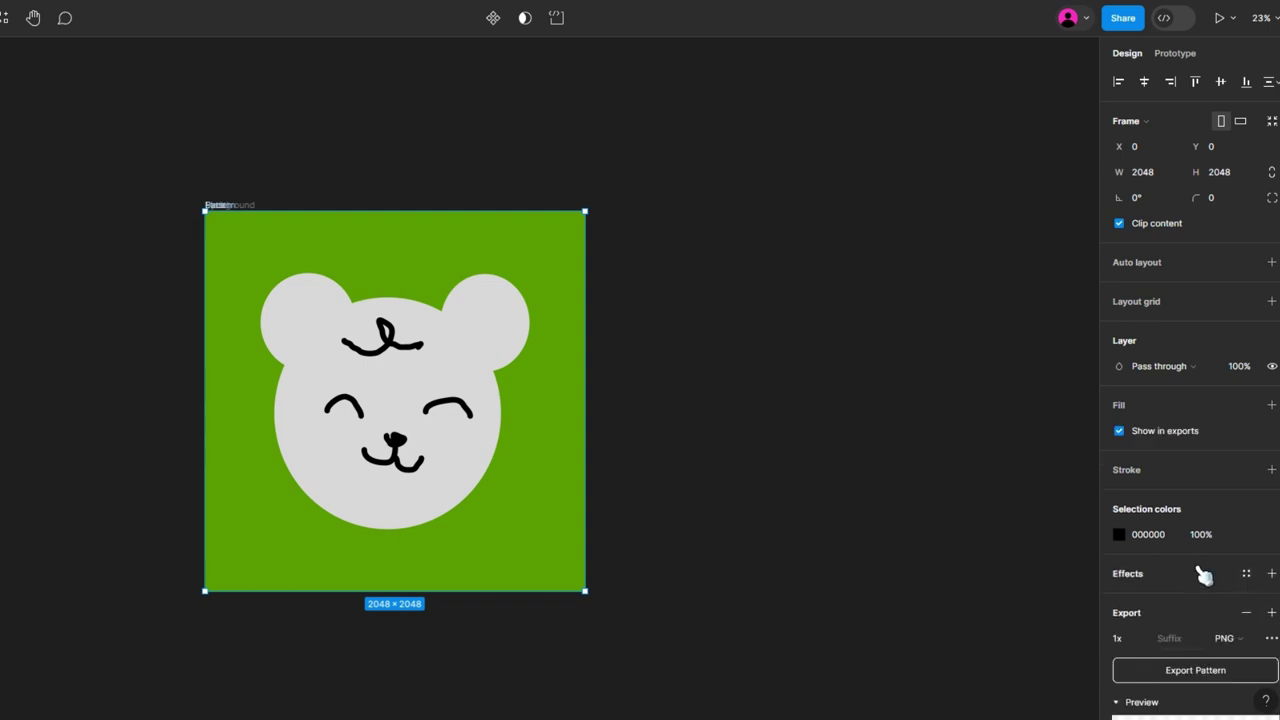
scroll(1195, 565, down, 2)
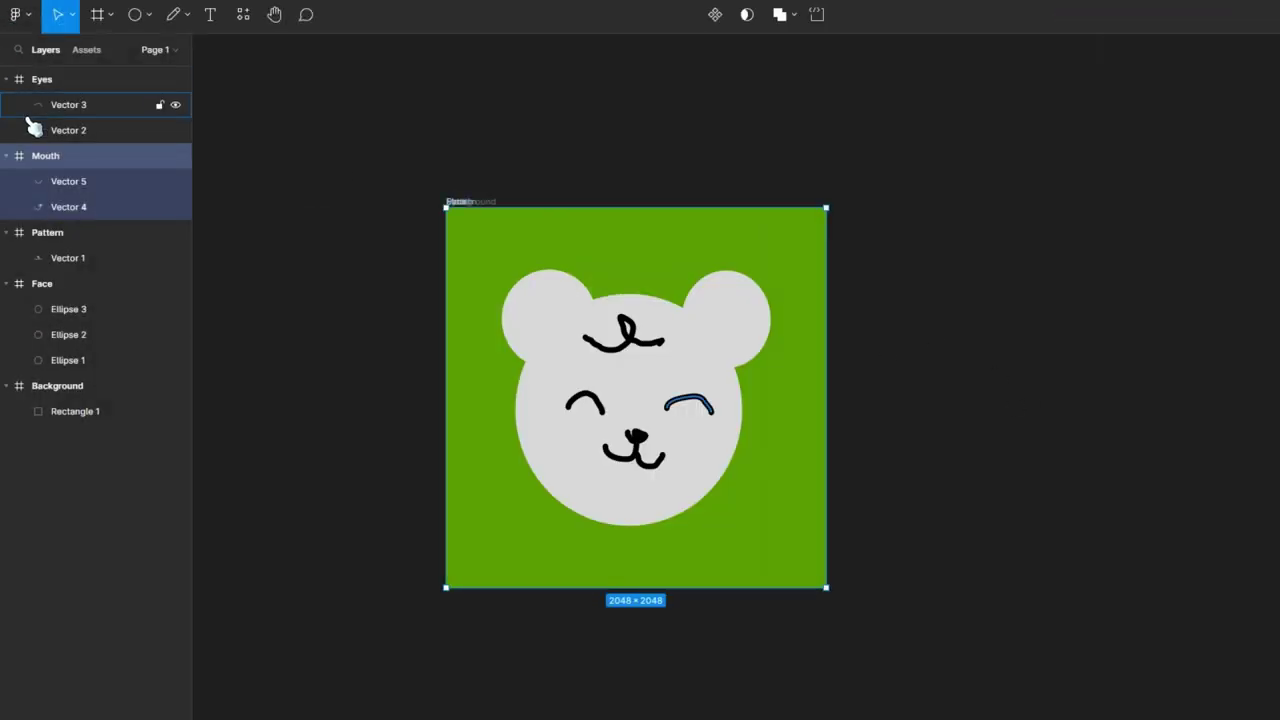
click(45, 128)
click(45, 80)
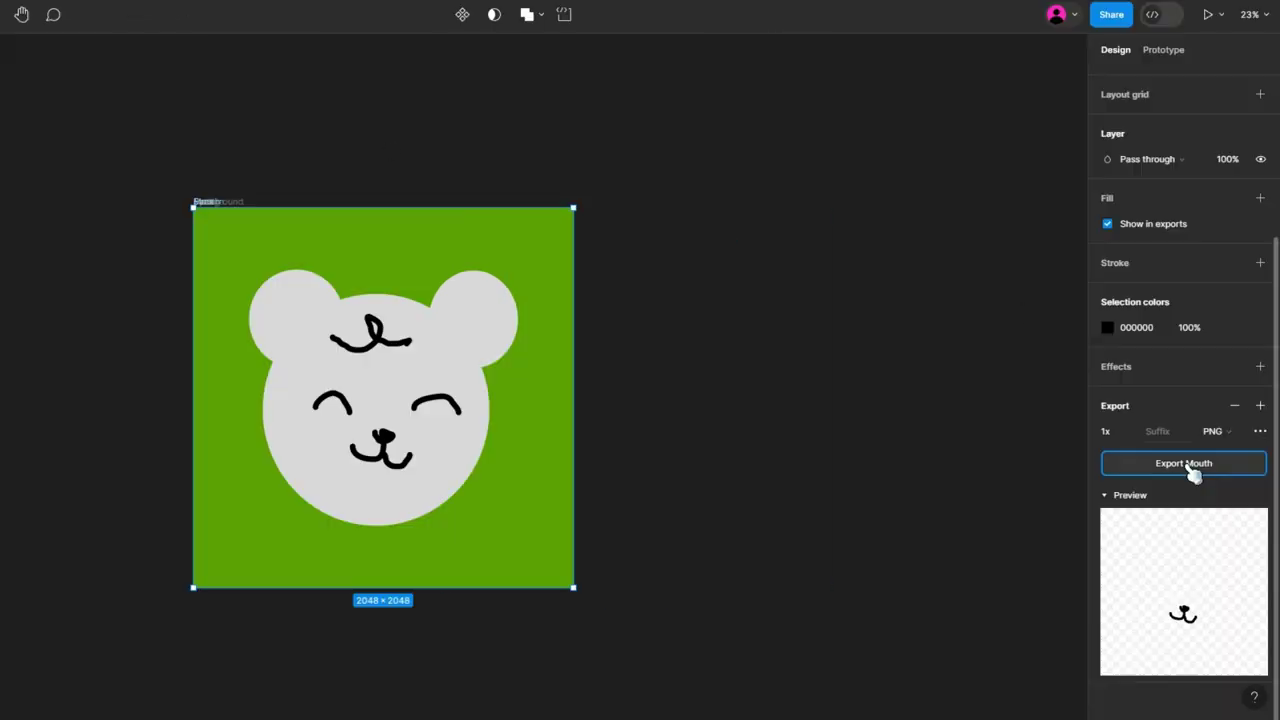
click(1189, 471)
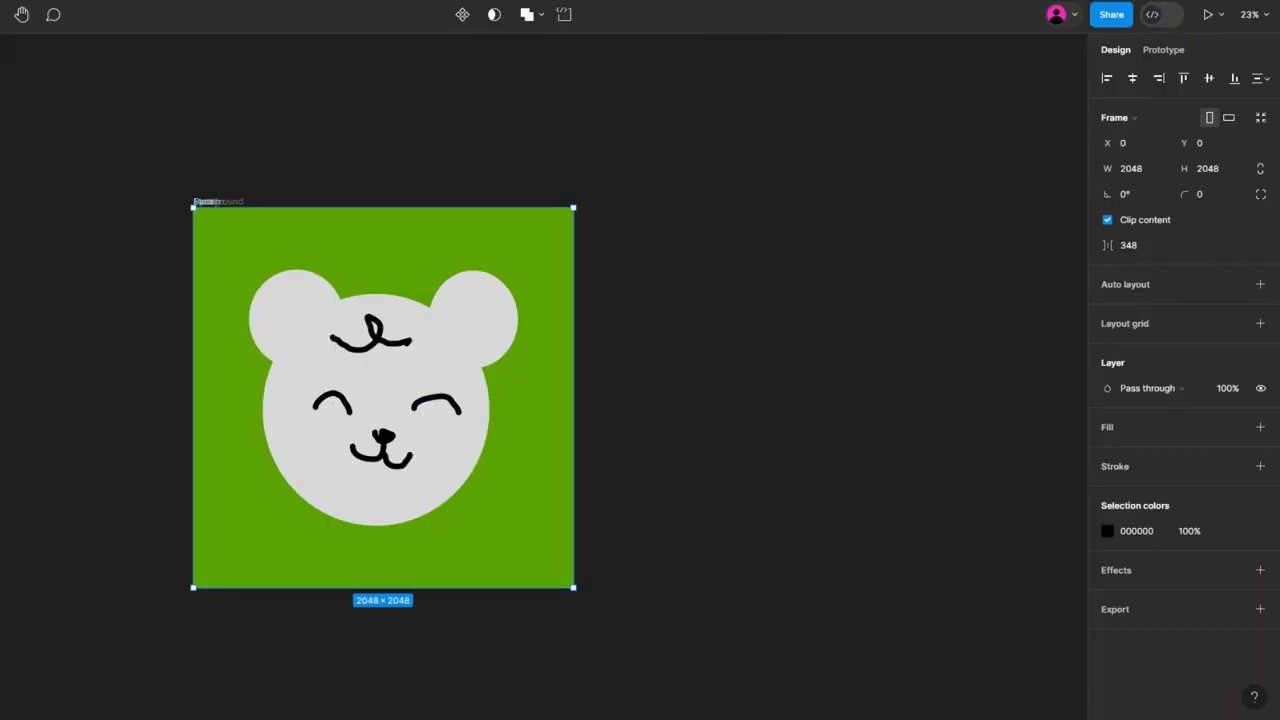
Step: Add an export setting to the Eyes frame and export it as an image
click(1260, 609)
scroll(1237, 583, down, 3)
click(1180, 465)
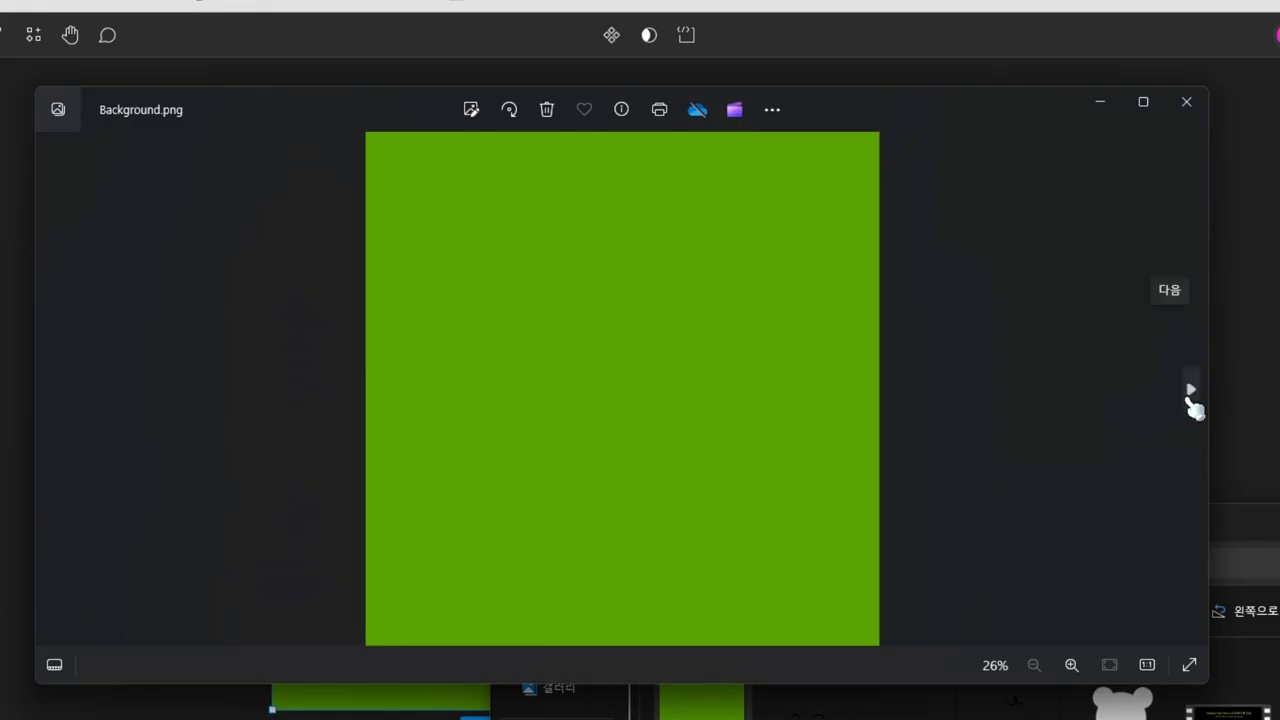
Step: Page through the exported layer images in the photo viewer, starting from Background.png, to check each one
click(1191, 390)
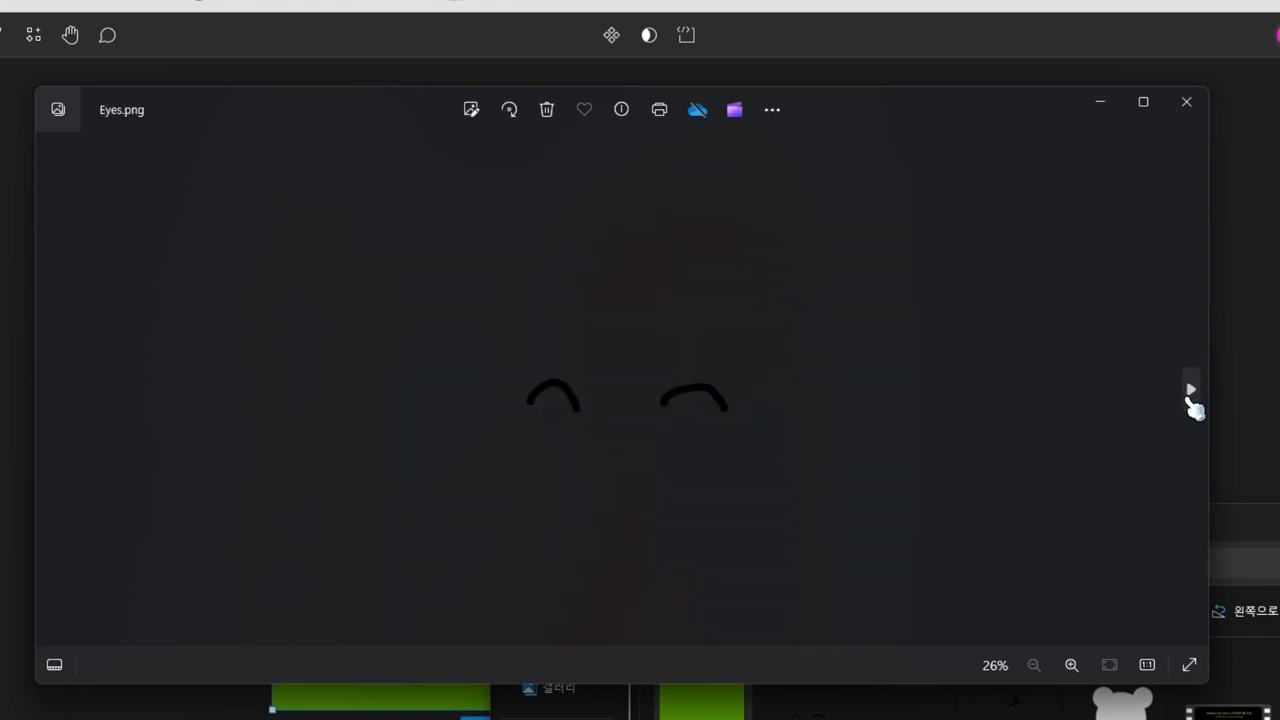
click(1191, 390)
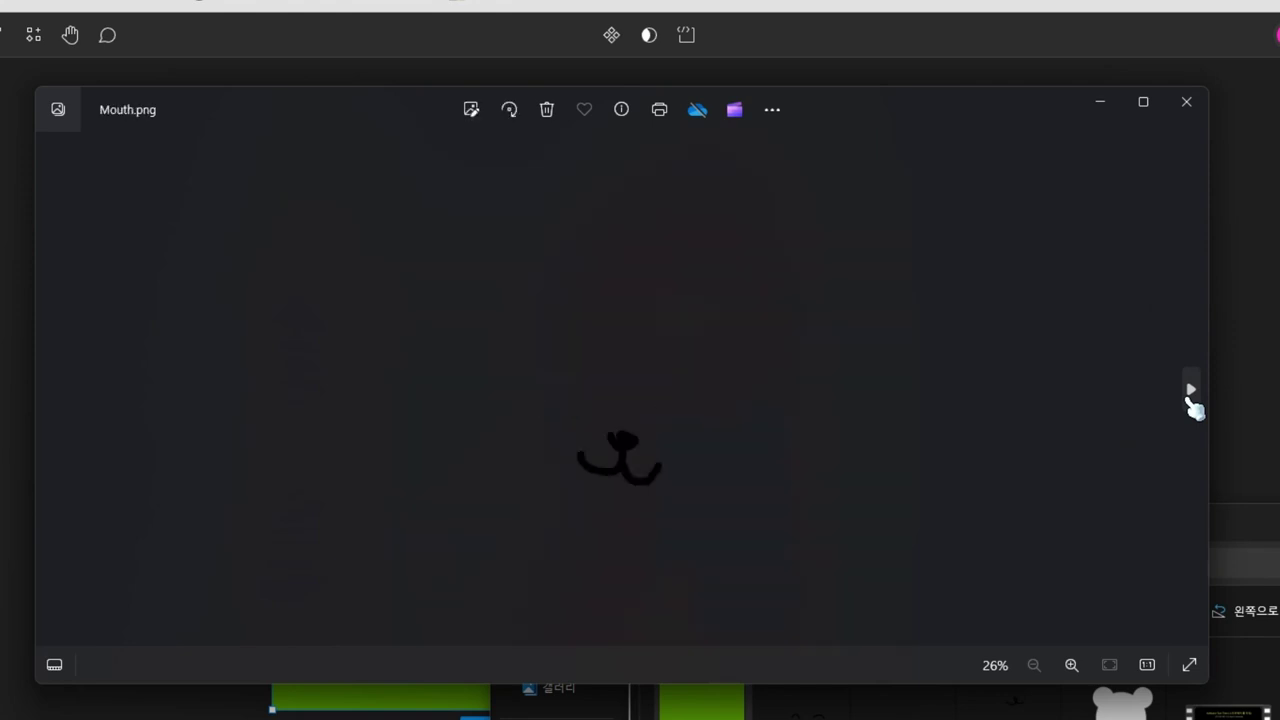
click(1191, 390)
click(1191, 390)
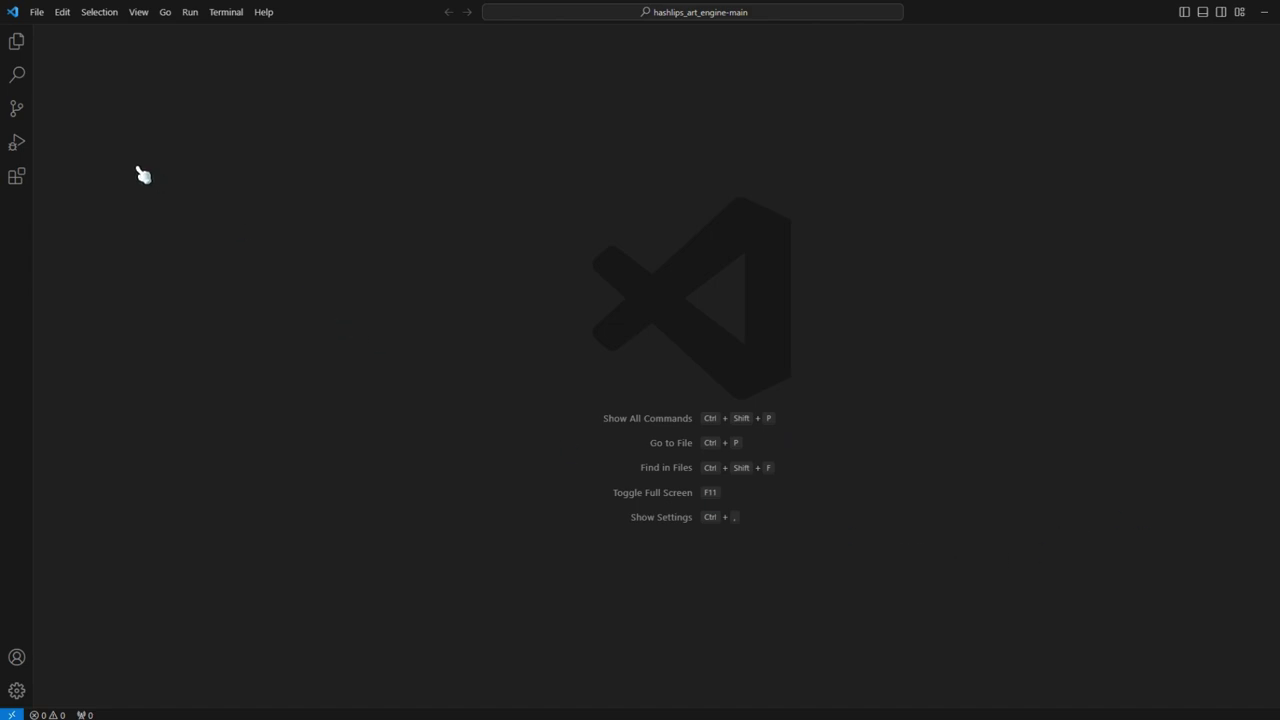
Step: In Visual Studio Code, open the hashlips_art_engine-main folder from Downloads and show its files
click(38, 12)
click(89, 115)
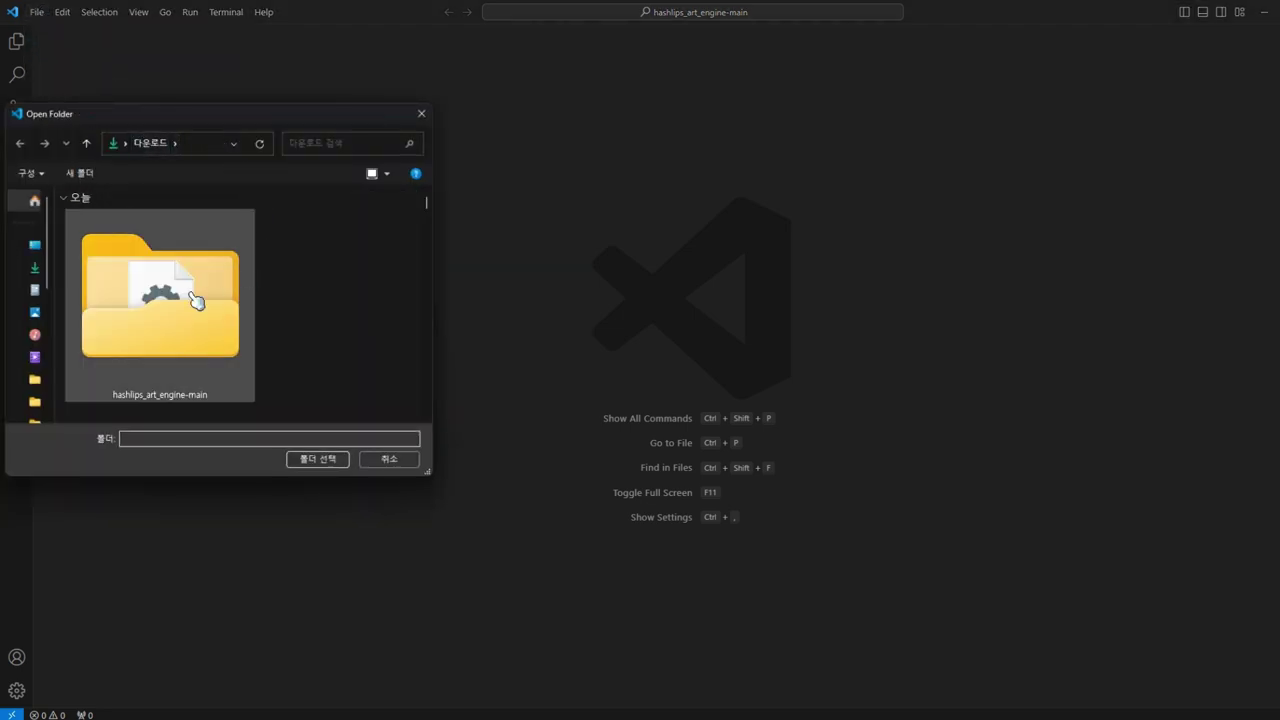
click(190, 301)
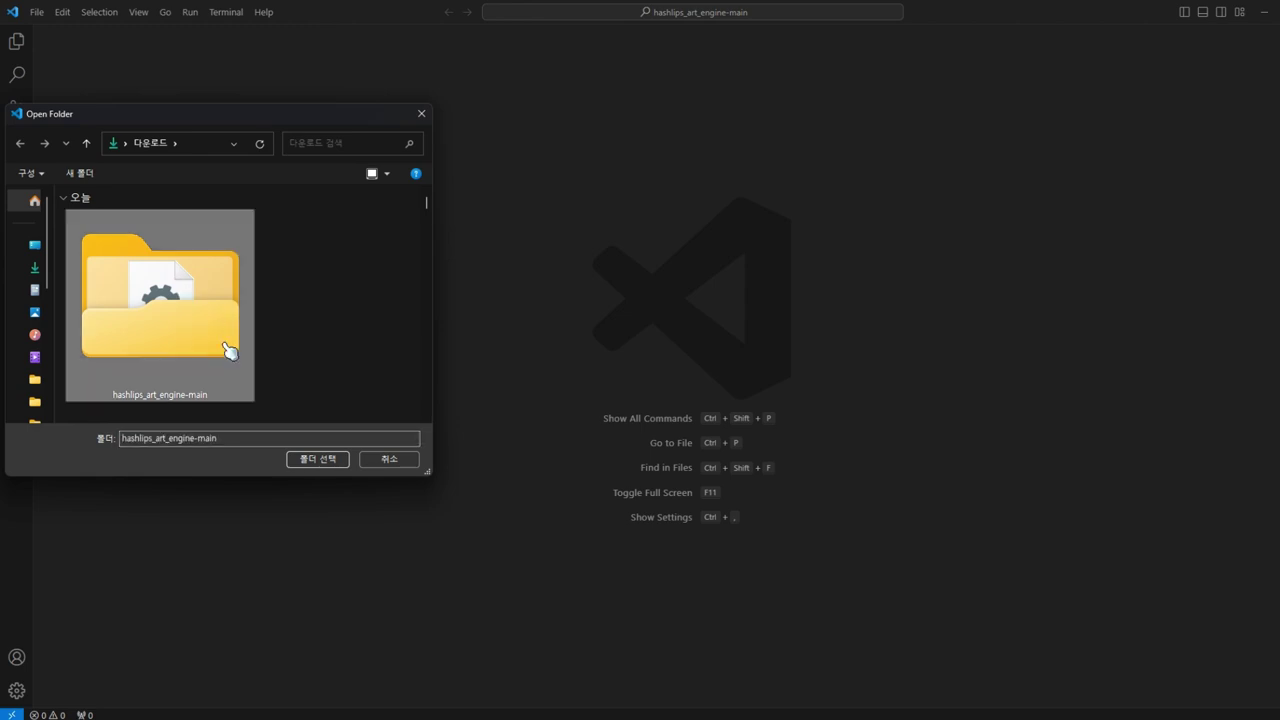
click(315, 463)
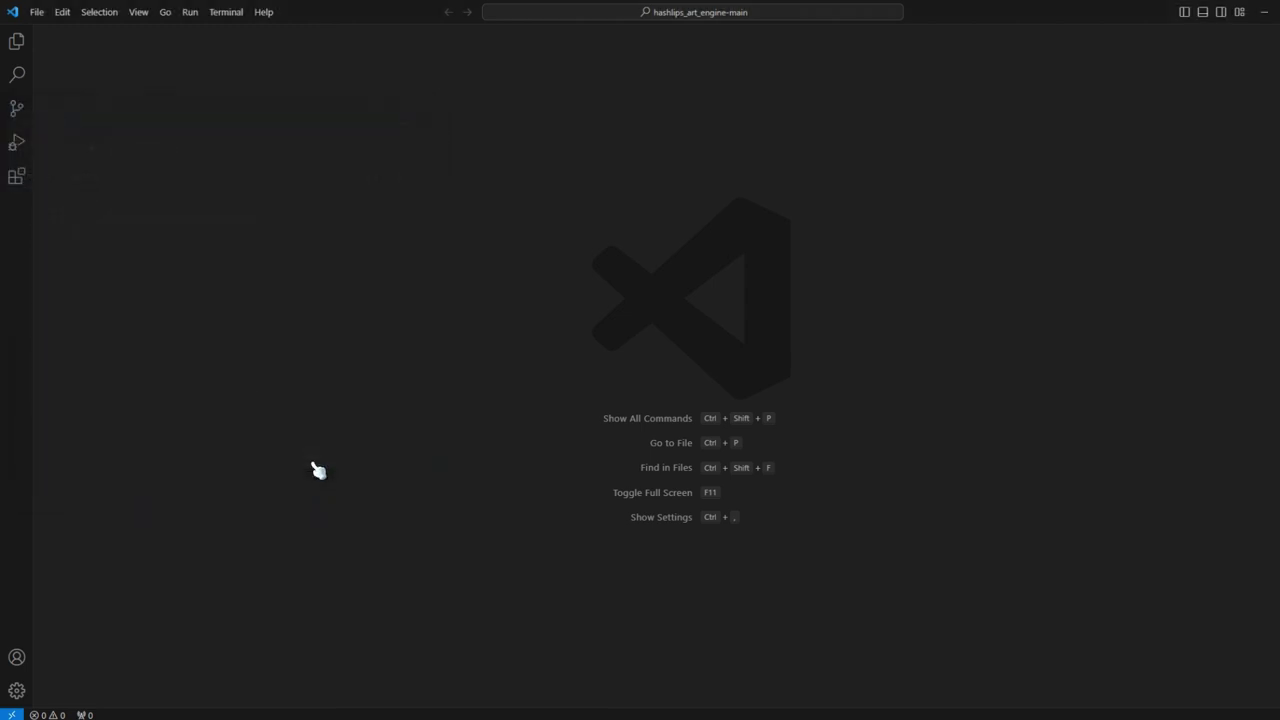
click(16, 41)
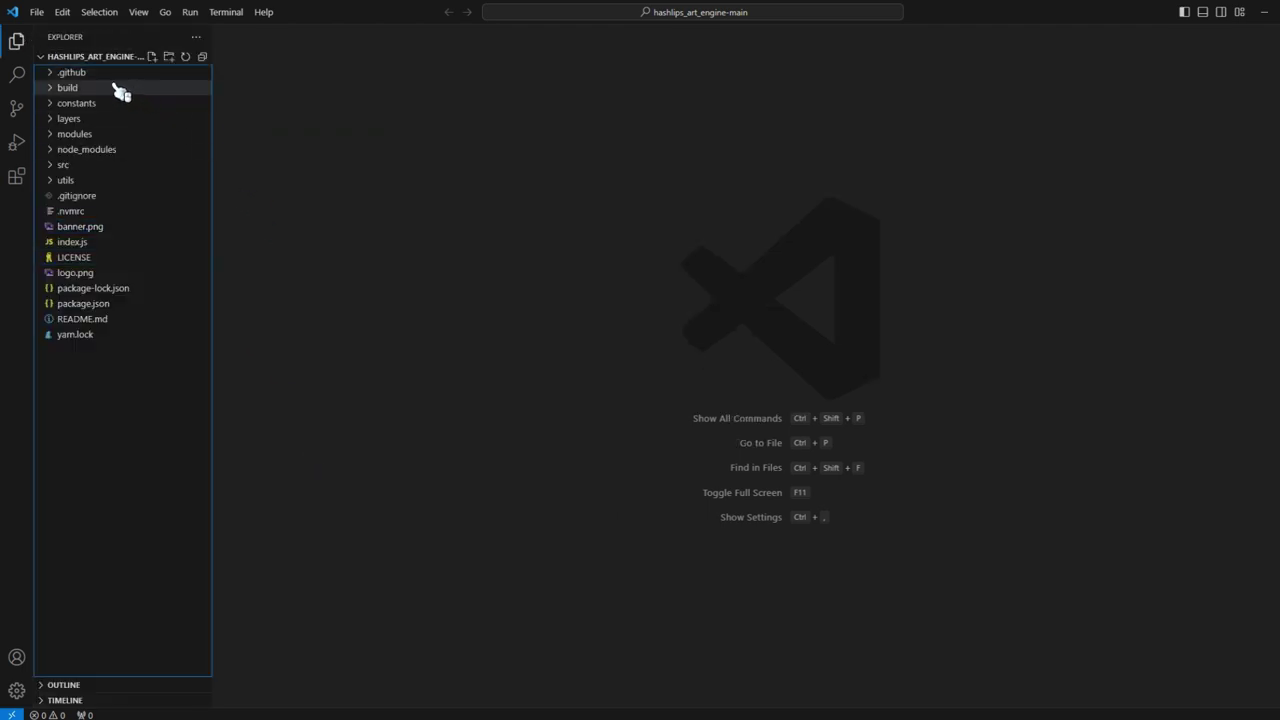
Step: Open a new terminal in the project folder and add a Command Prompt session
click(222, 12)
click(252, 33)
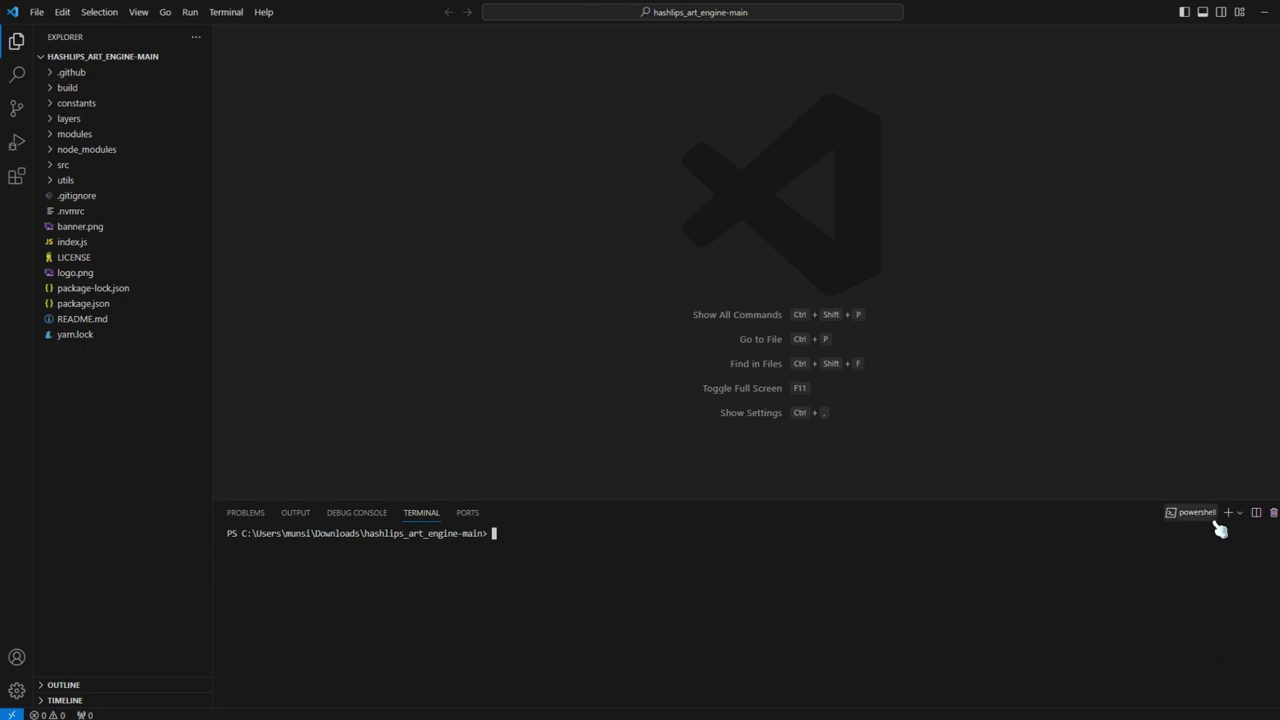
mouse_move(1220, 518)
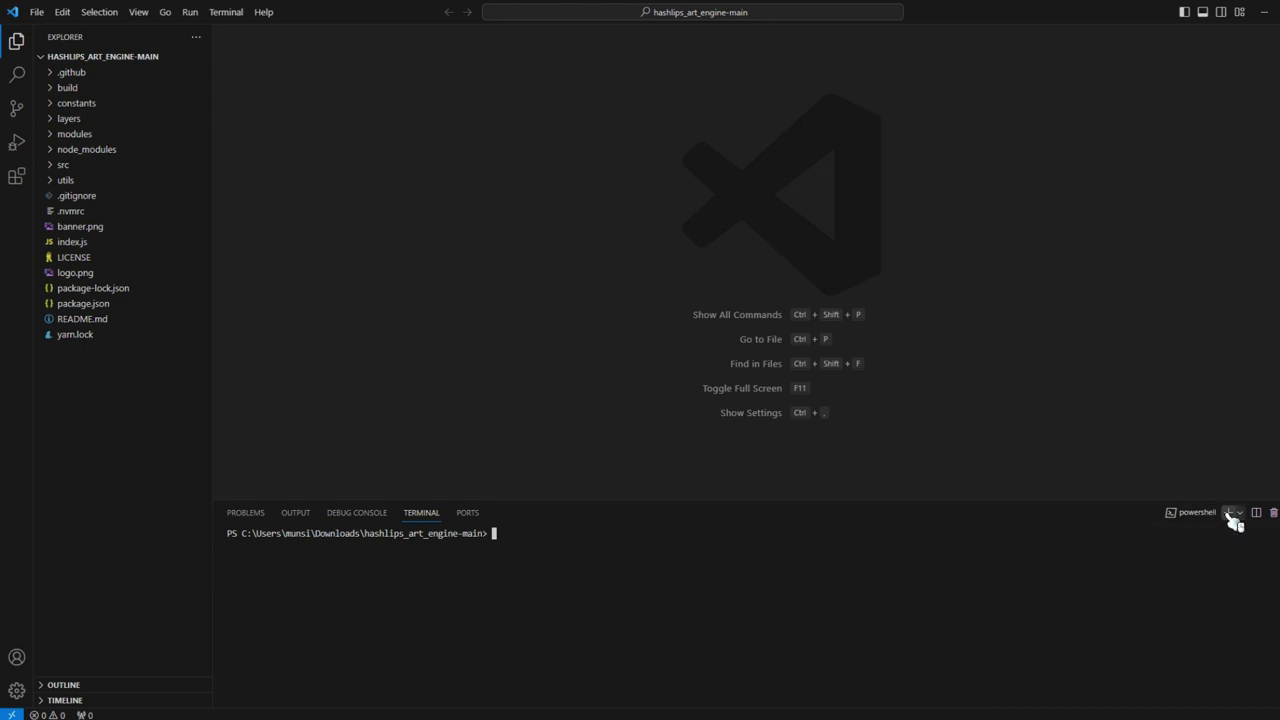
click(1241, 512)
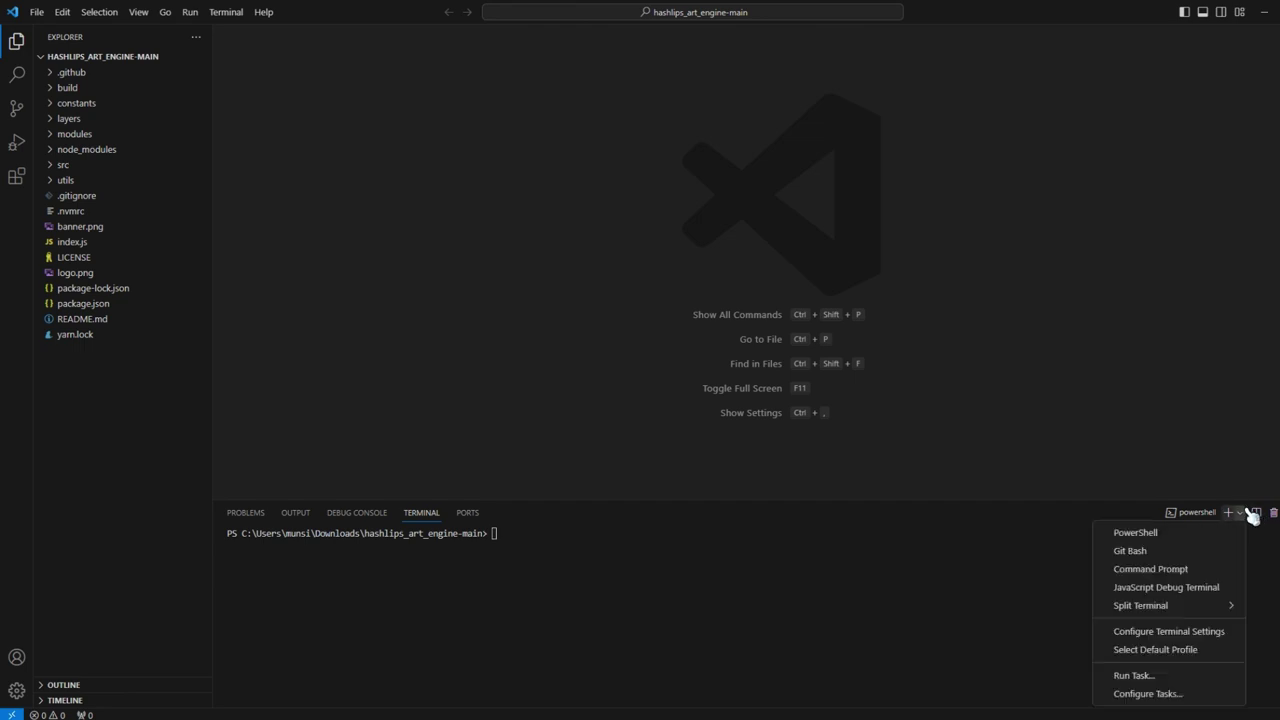
click(1145, 569)
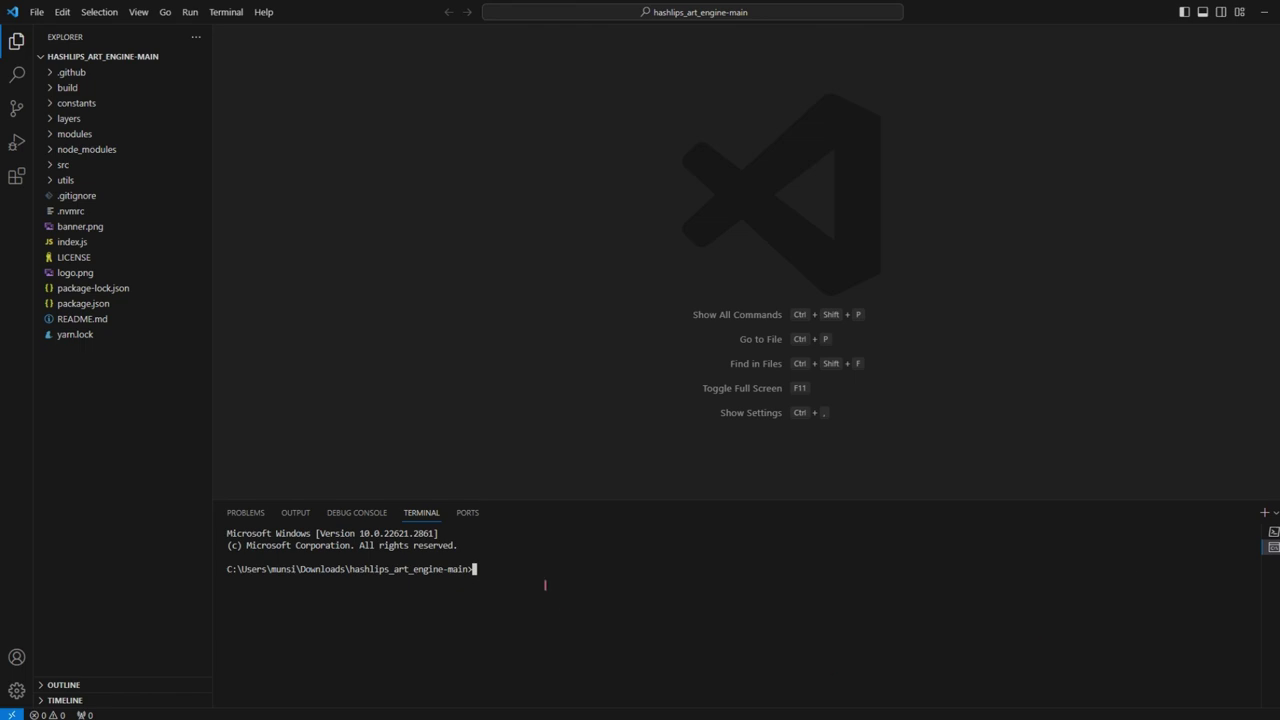
Step: Run npm install to install the project's dependencies, and run npm run build to generate the sample images
text(npm install)
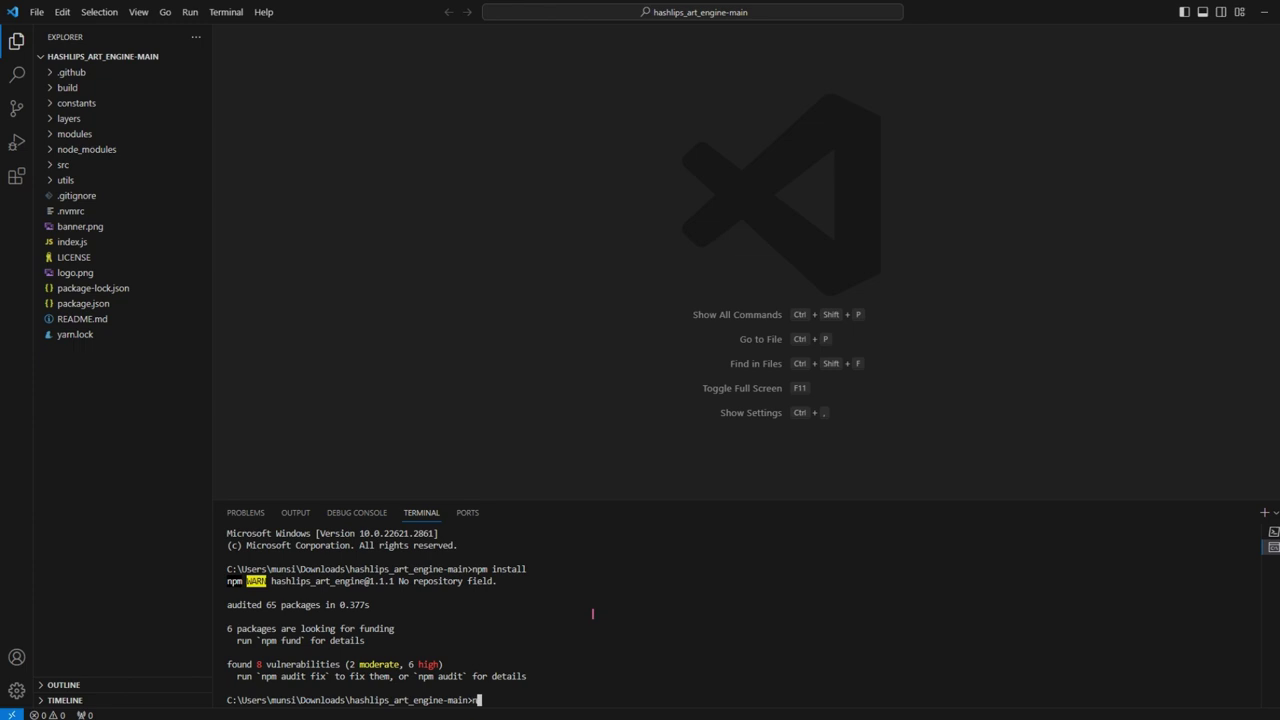
text(run build)
key(Return)
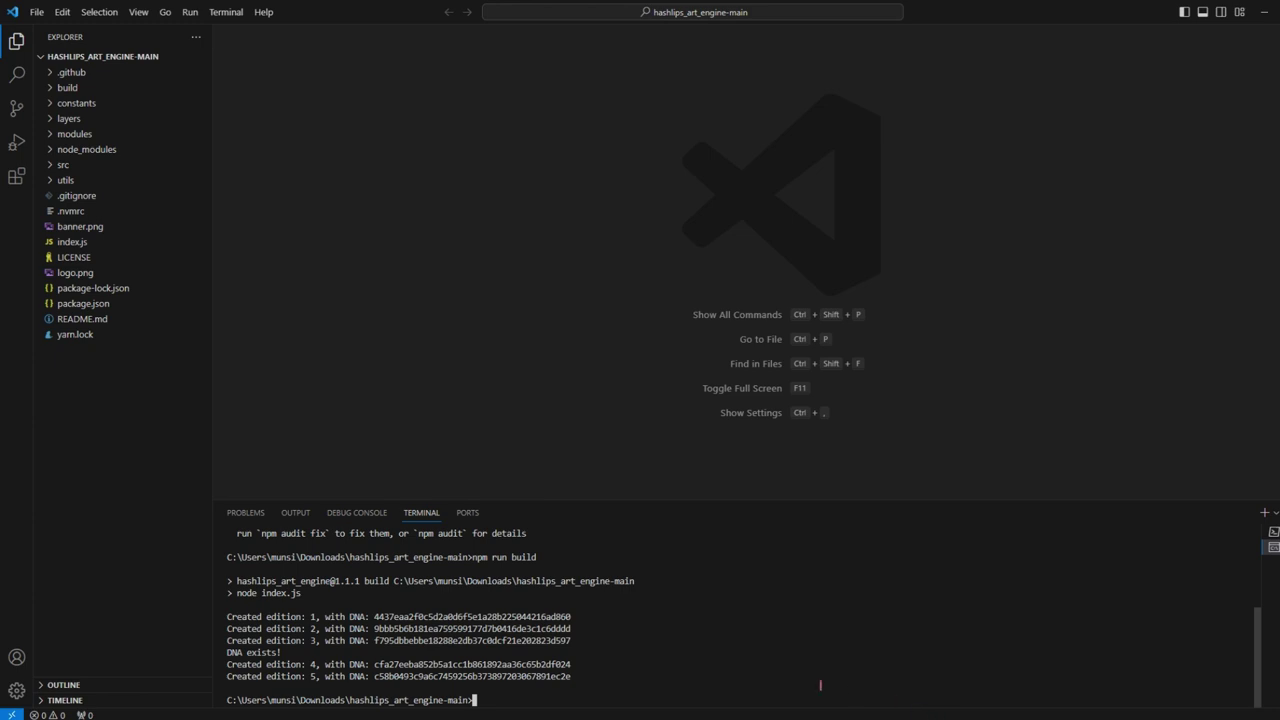
Step: Switch to File Explorer and open the images folder inside build to view the generated output
key(alt+Tab)
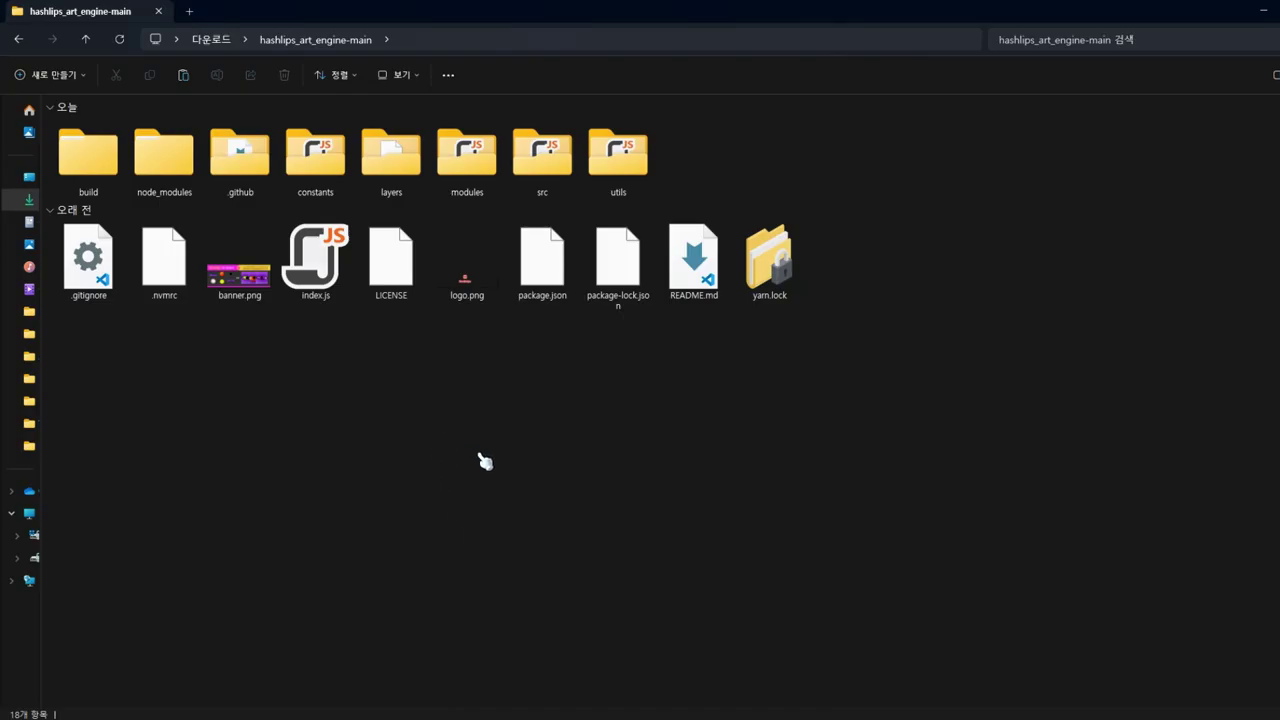
double_click(112, 176)
click(130, 148)
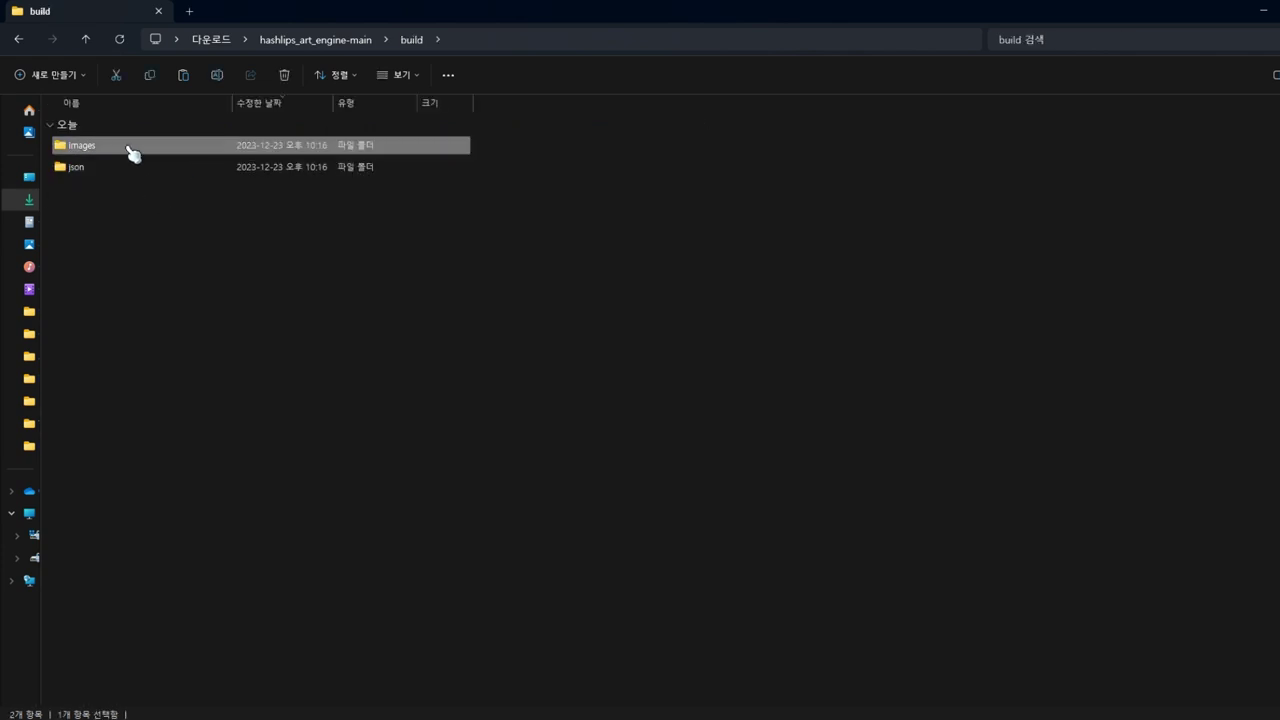
double_click(130, 150)
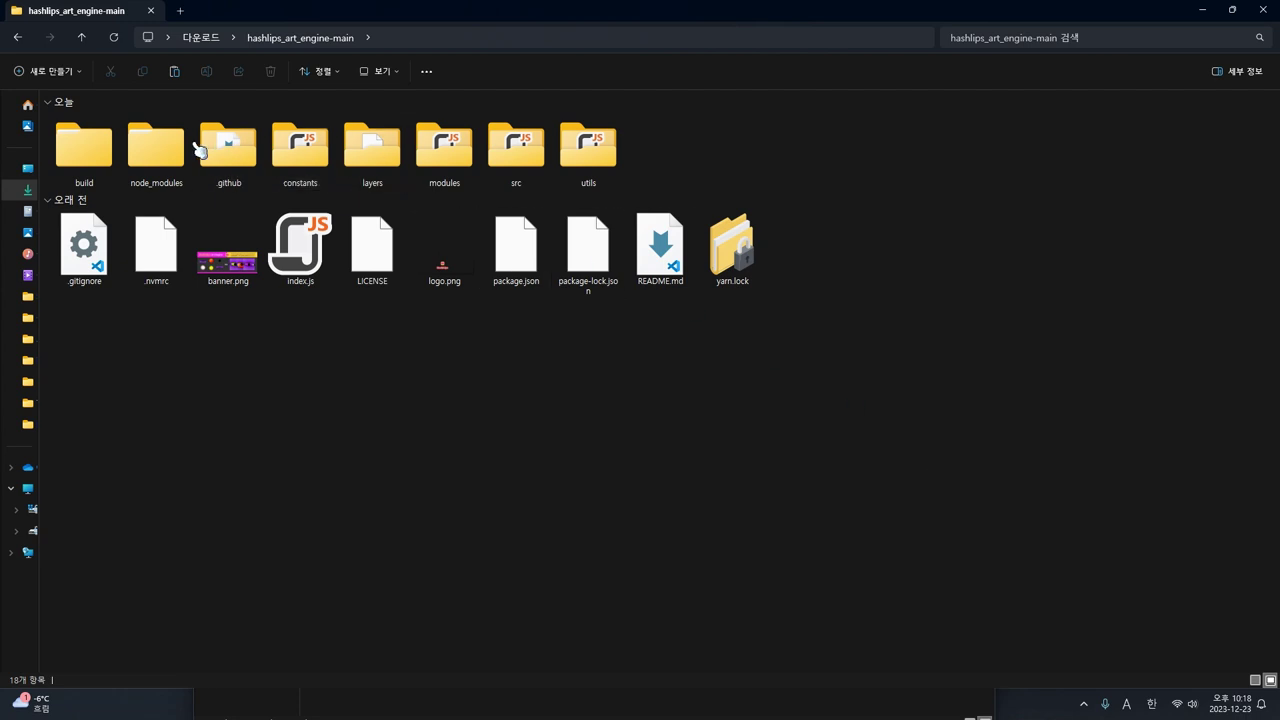
Step: Open Green#1.png from the Goo folder inside layers to preview the sample layer, and close the preview
double_click(371, 177)
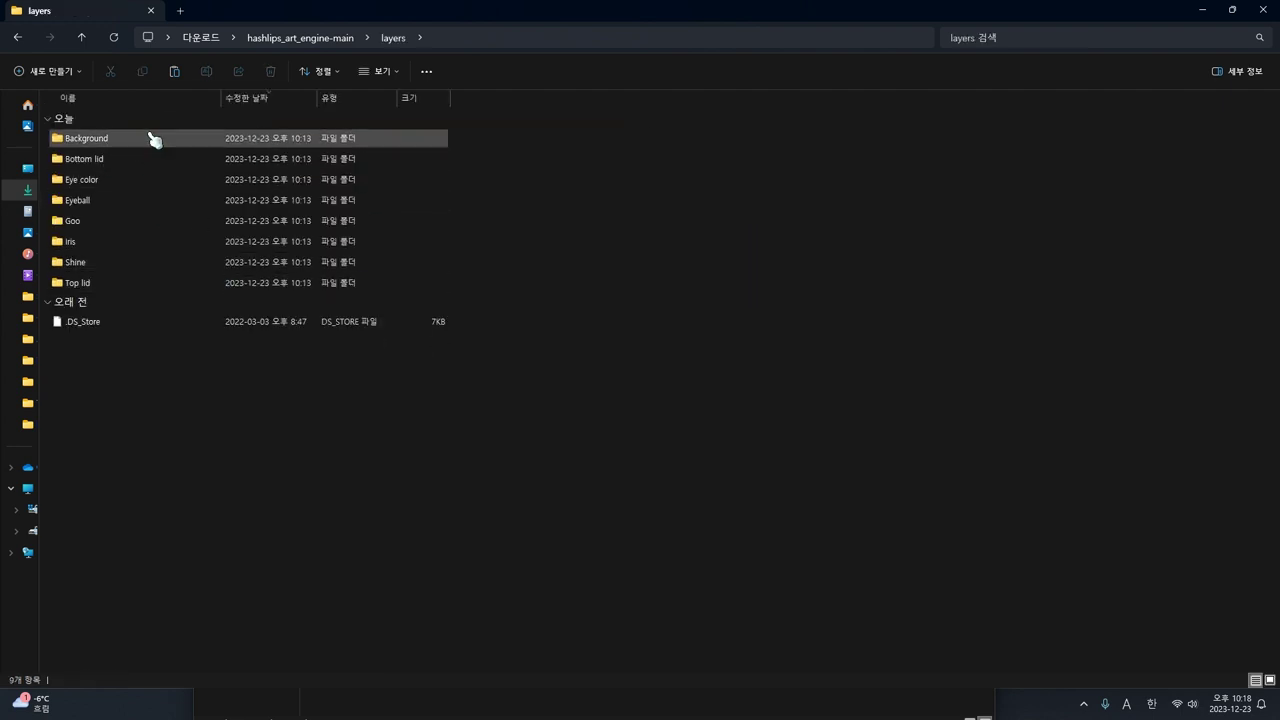
double_click(168, 222)
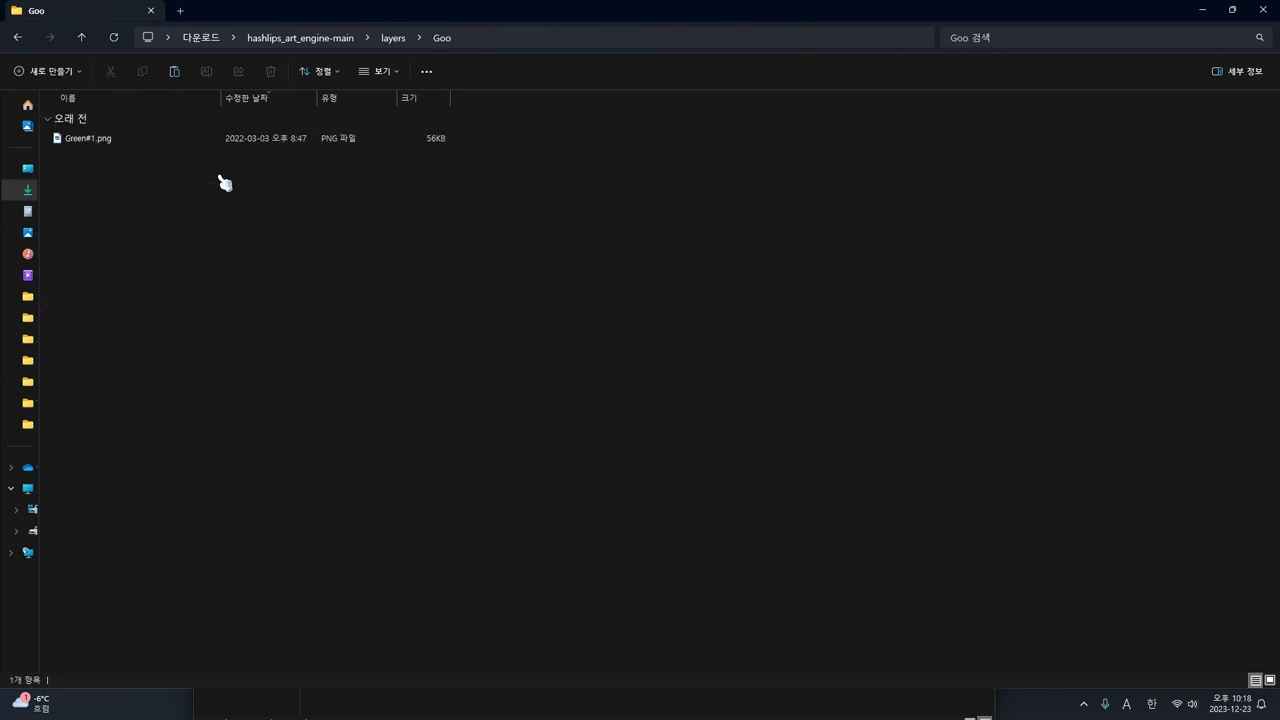
double_click(166, 137)
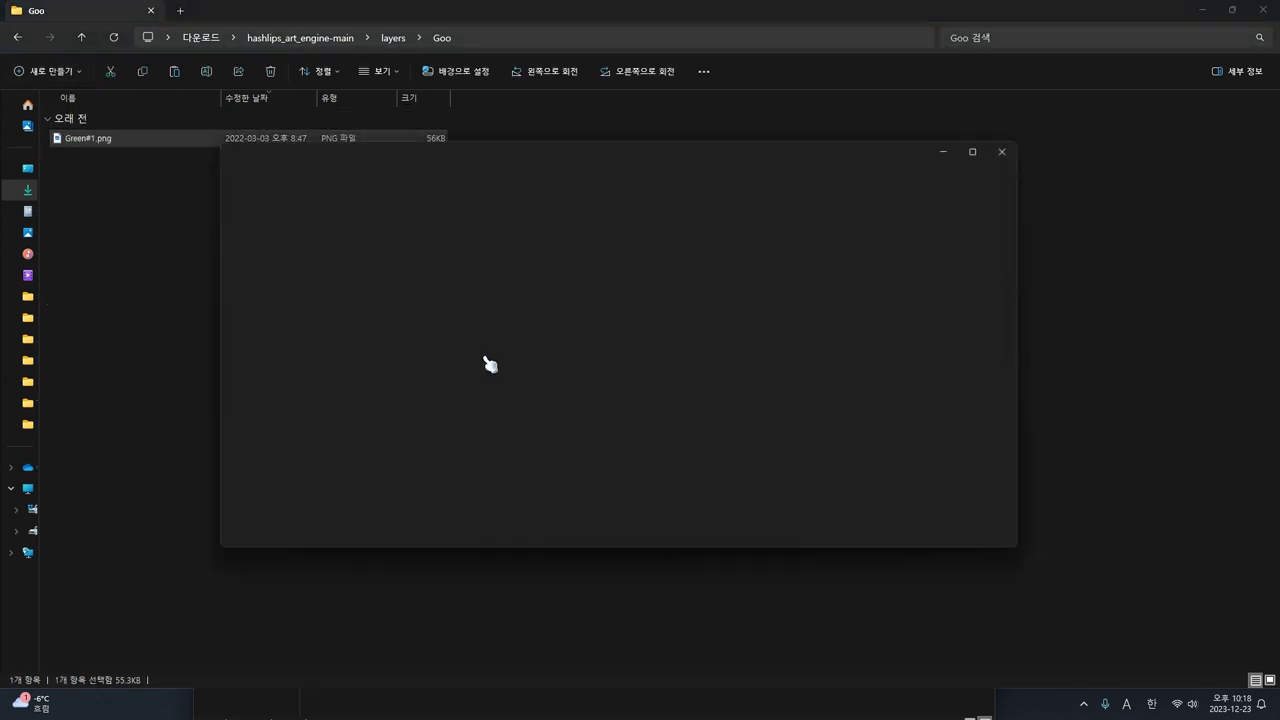
click(1021, 144)
Step: Delete all sample trait folders in layers and paste in the 1Eyes, 2Mouth, 3Pattern, 4Body, 4Face and 5Background folders
click(17, 37)
drag(510, 285, 166, 134)
key(Delete)
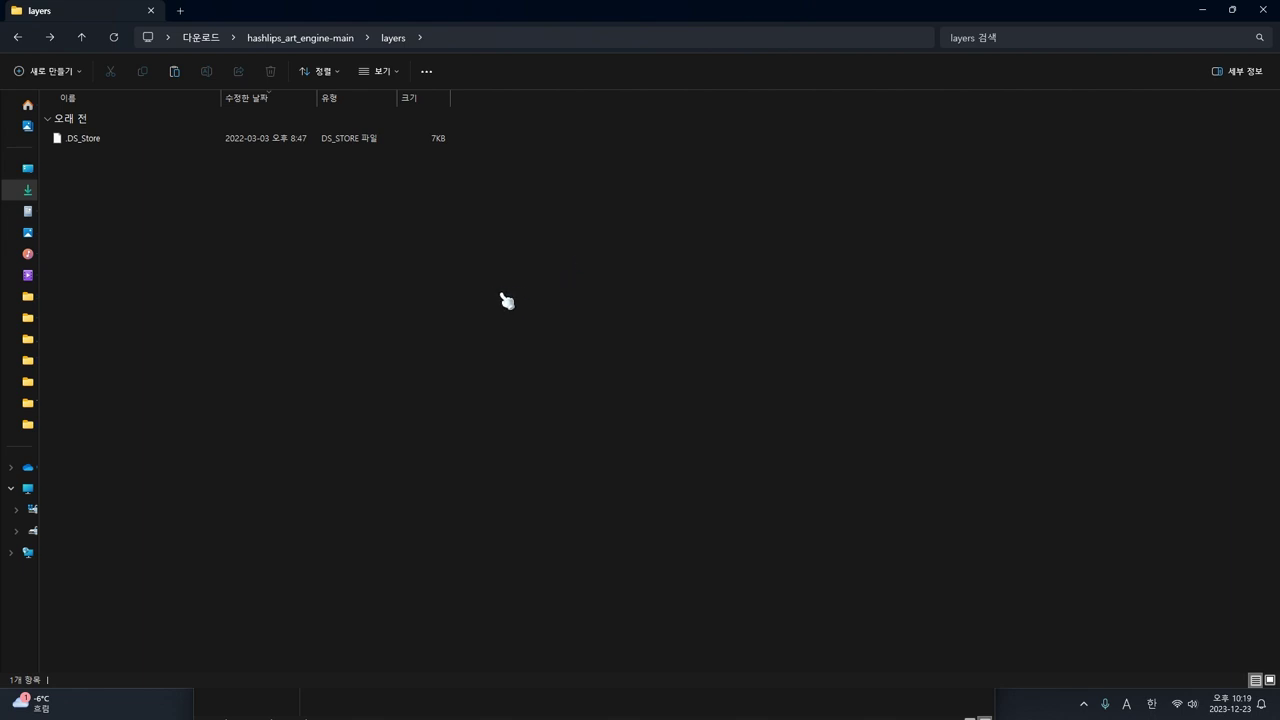
key(ctrl+v)
click(414, 357)
Step: View the images in the 1Eyes folder as large thumbnails and return to the layers folder
mouse_move(169, 142)
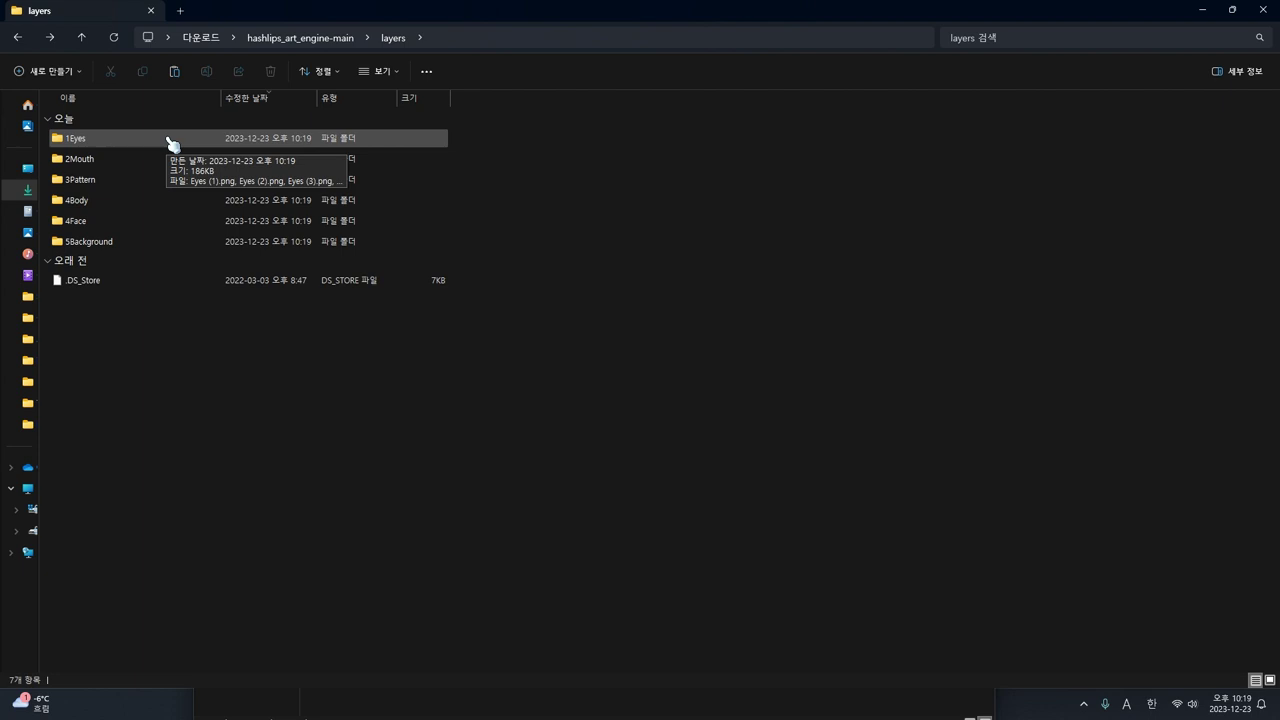
double_click(171, 140)
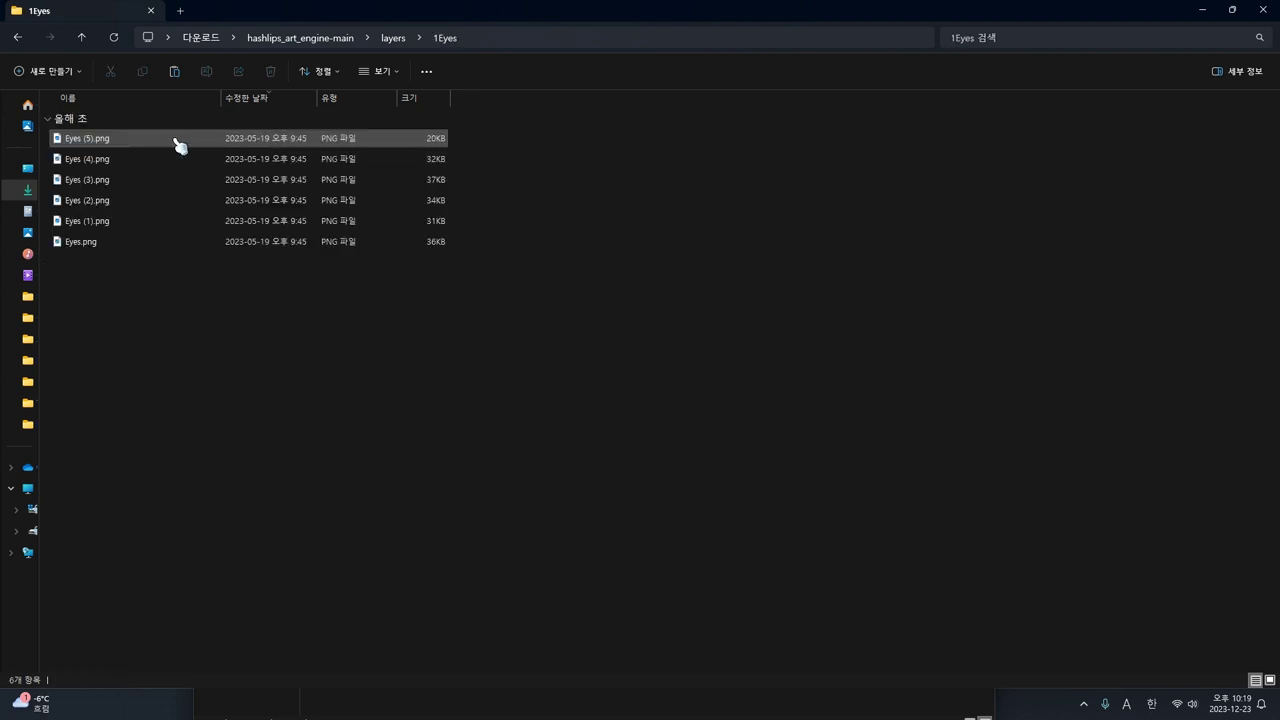
click(385, 71)
click(394, 100)
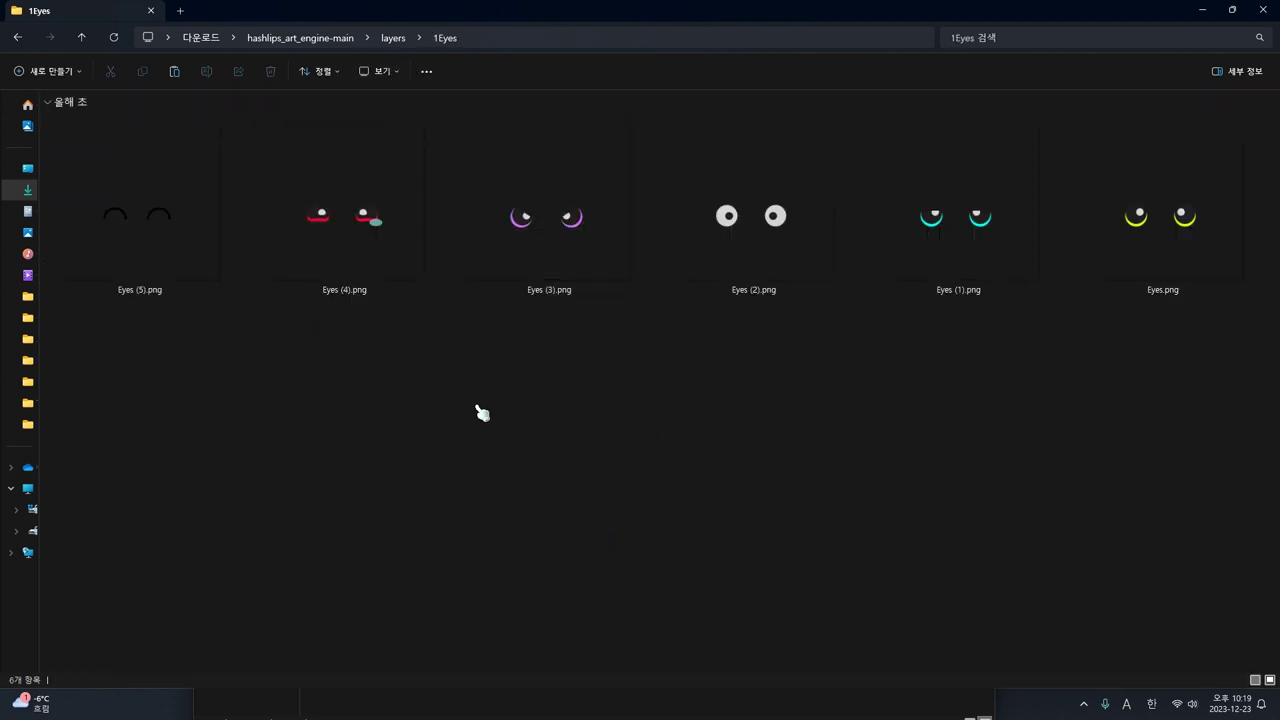
click(402, 40)
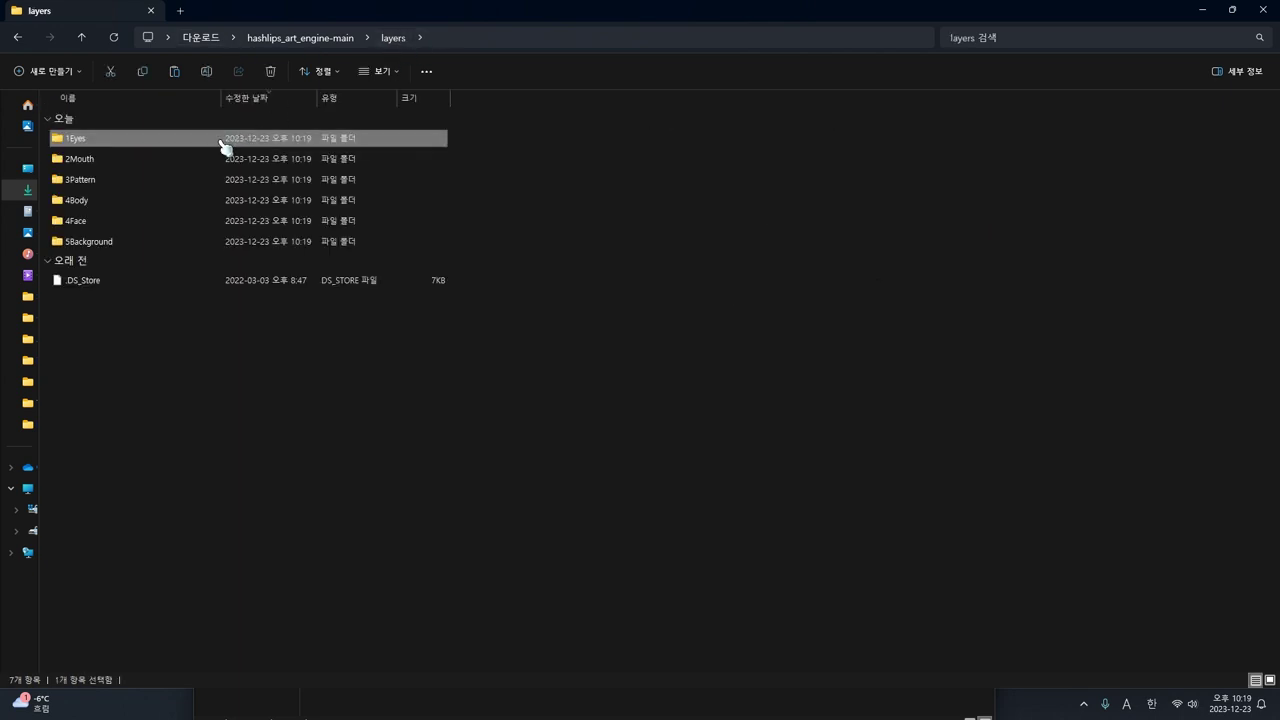
Step: View the images in the 2Mouth folder as large thumbnails and return to the layers folder
double_click(157, 160)
click(382, 72)
click(408, 103)
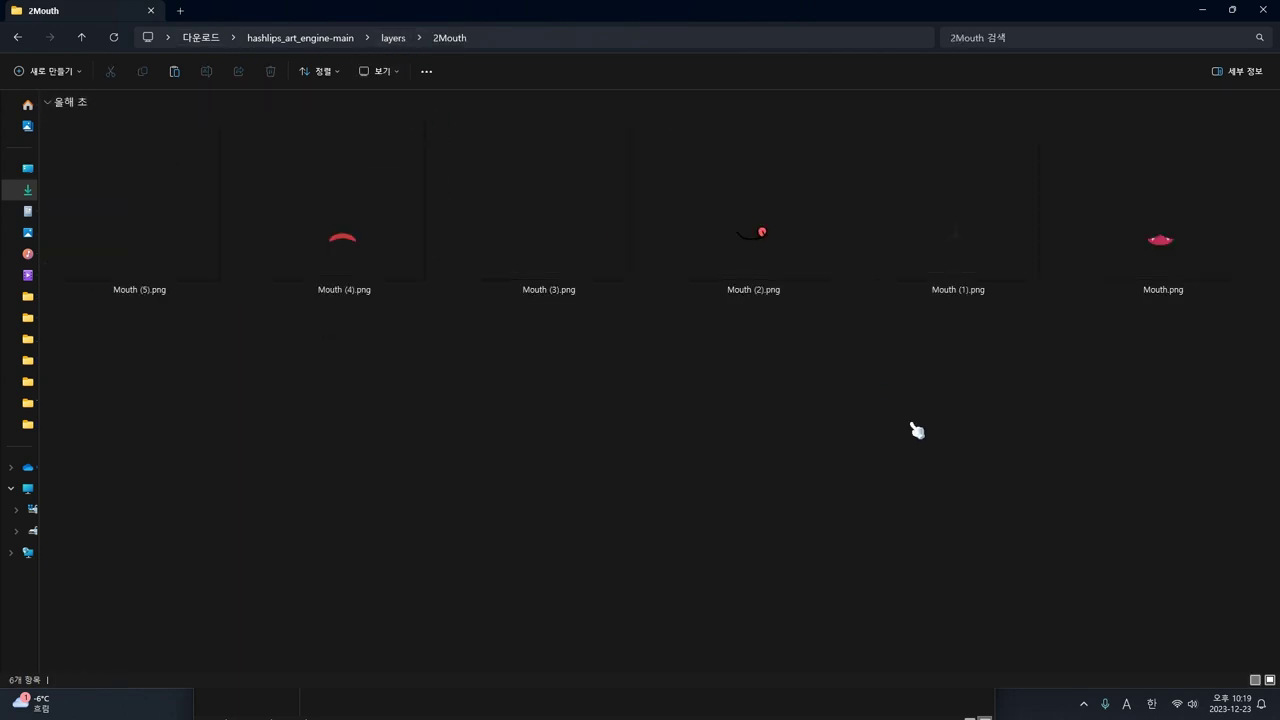
click(401, 38)
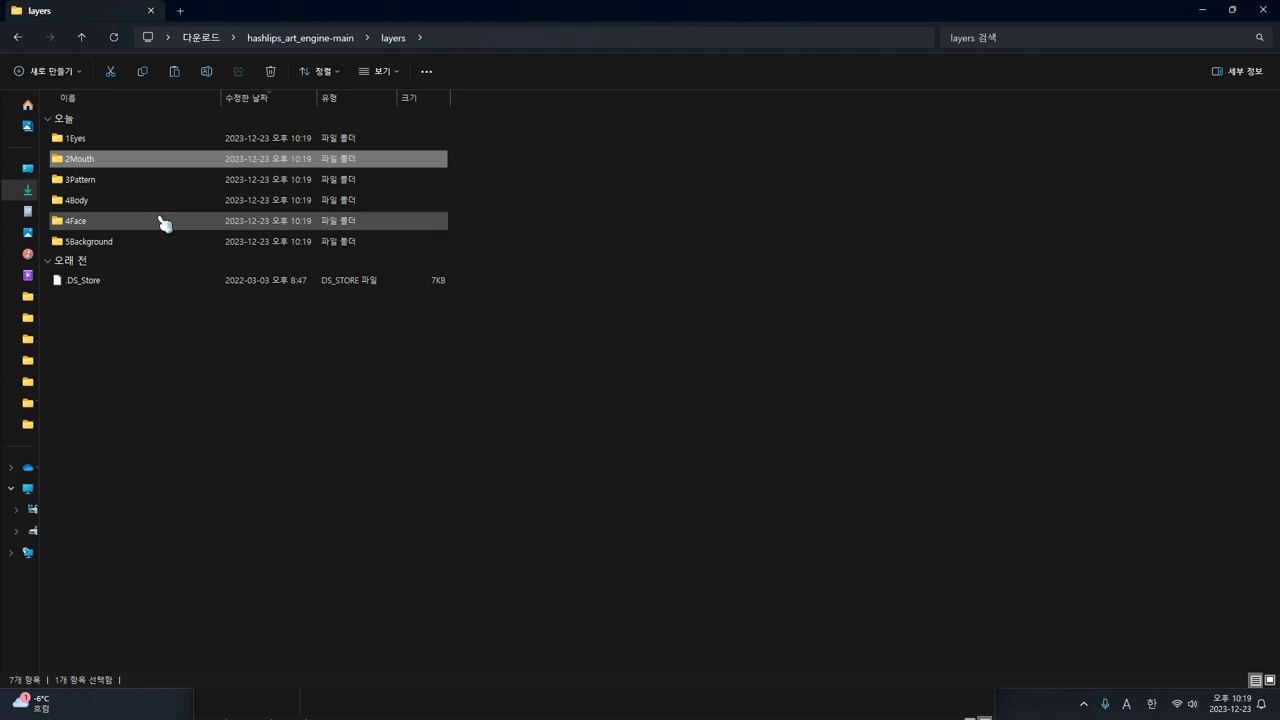
Step: Open the 4Face folder and display its images as large thumbnails
double_click(165, 221)
click(382, 72)
click(406, 113)
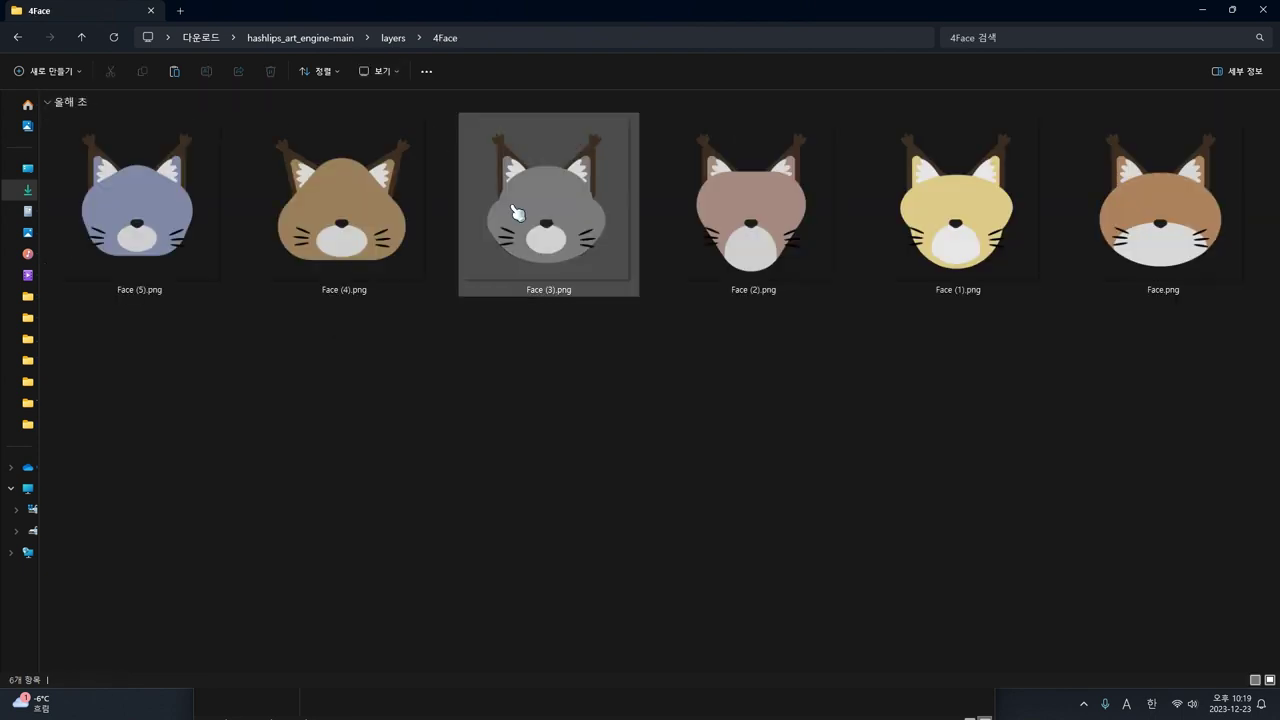
Step: Return from the 4Face folder to the layers folder and minimize the file manager window
click(400, 38)
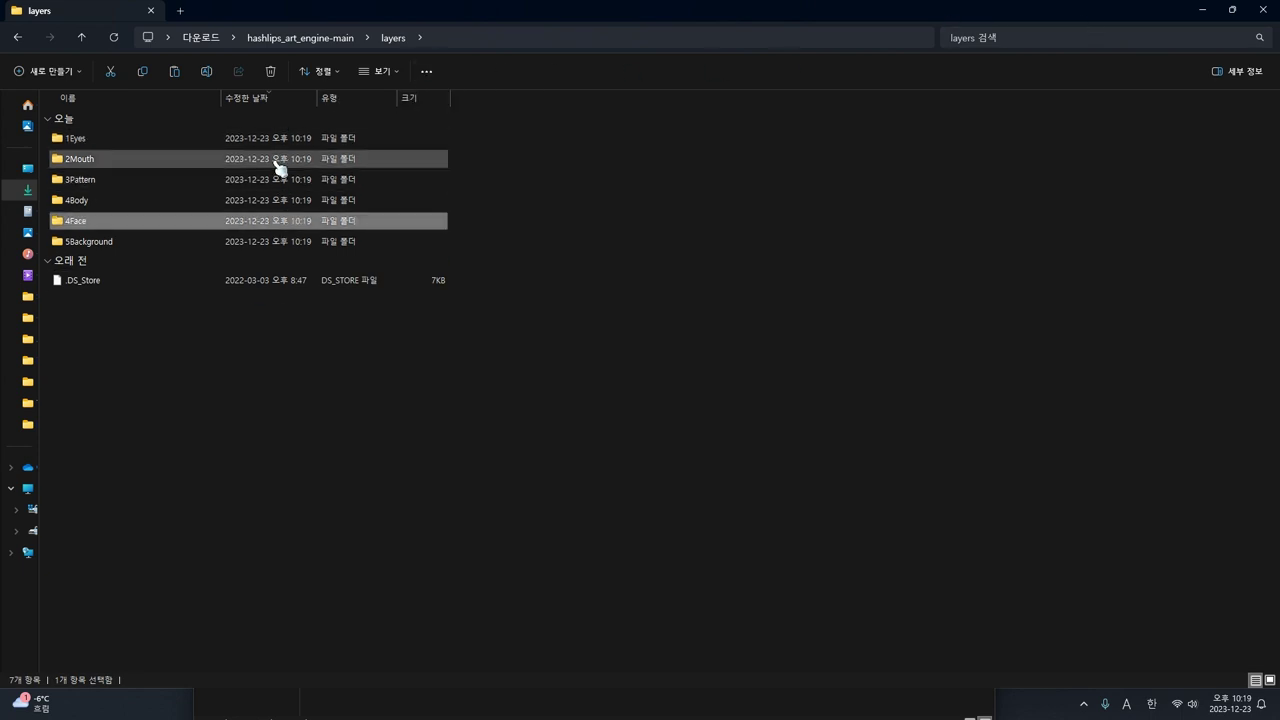
click(285, 241)
click(772, 240)
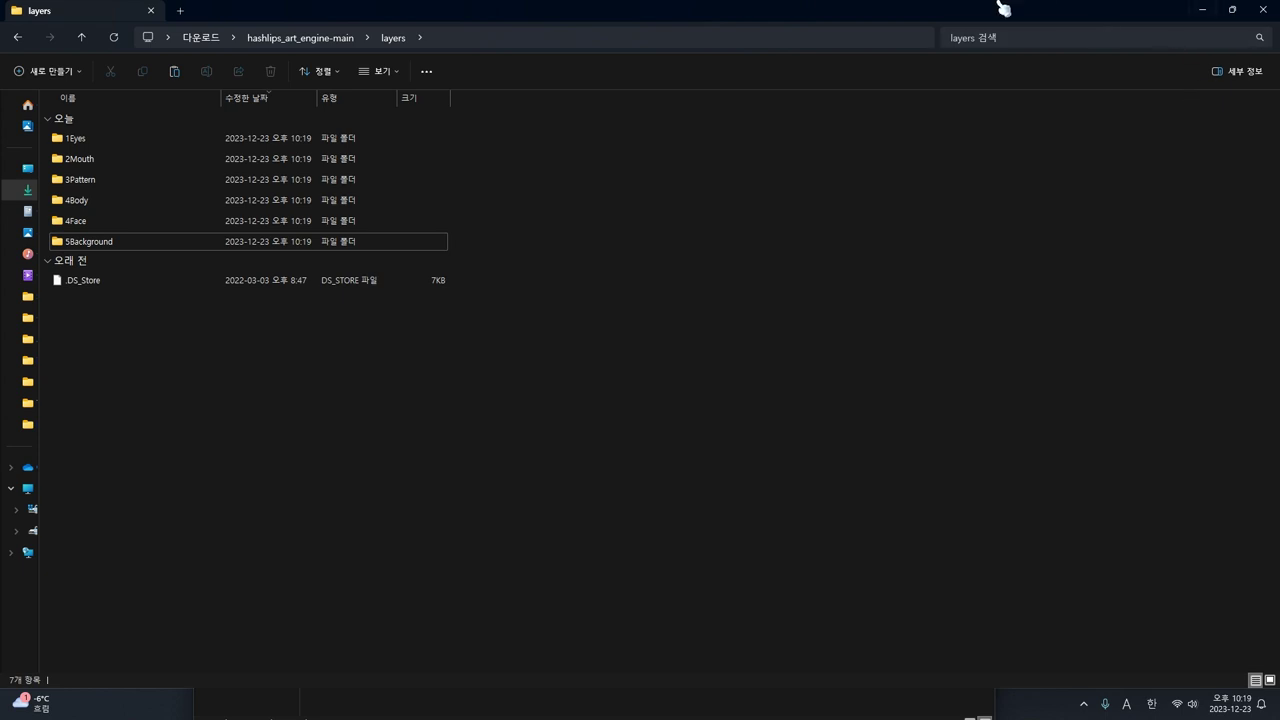
click(1201, 9)
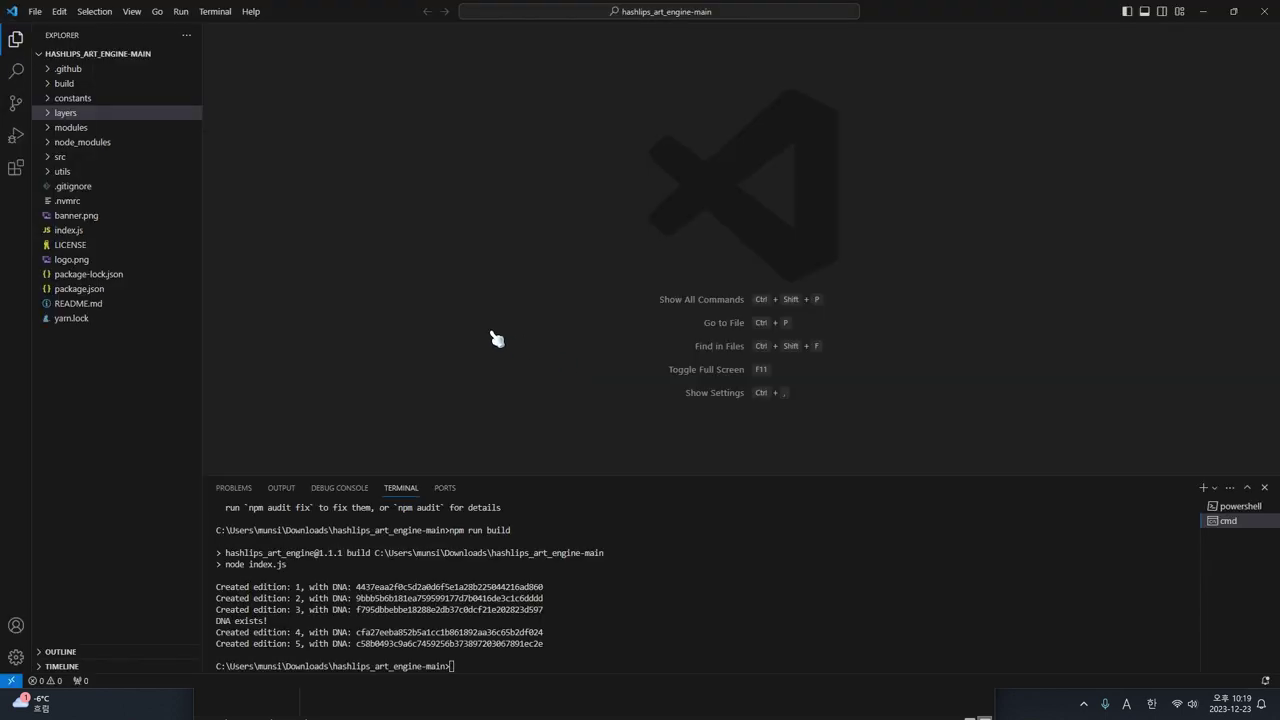
Step: Open config.js from the src folder in Visual Studio Code and go to the layersOrder list in layerConfigurations
click(52, 159)
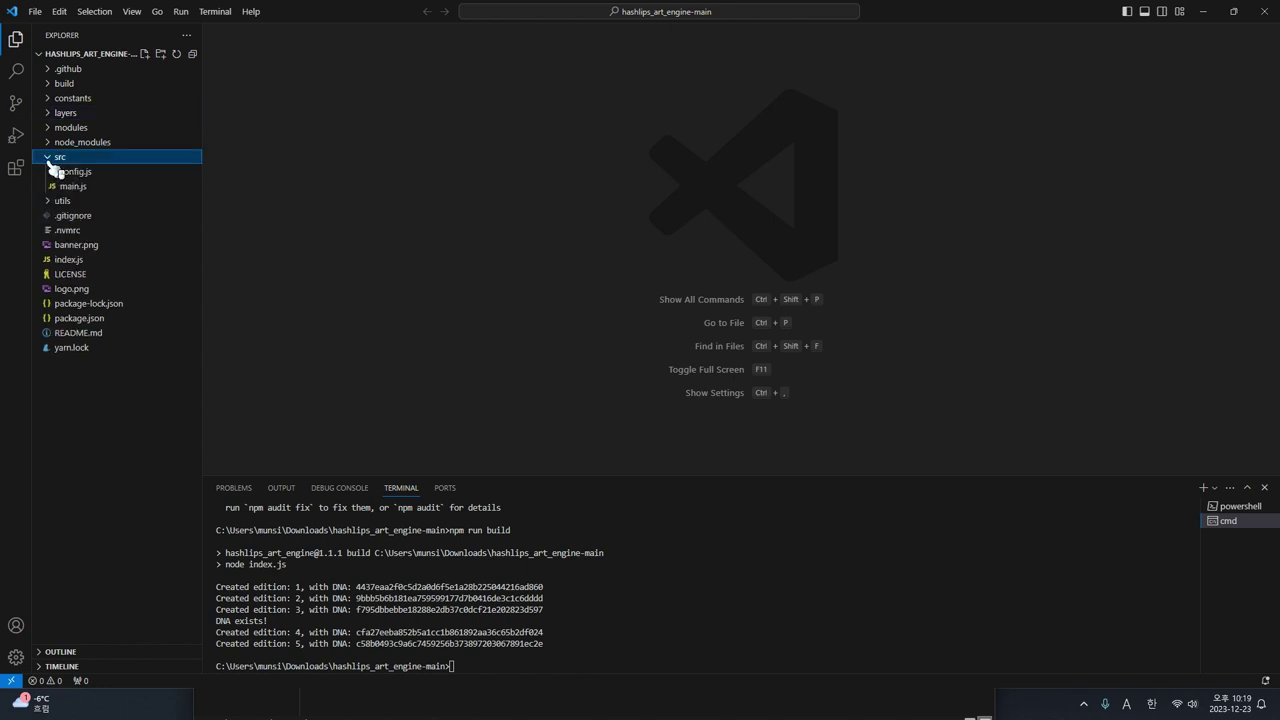
click(85, 176)
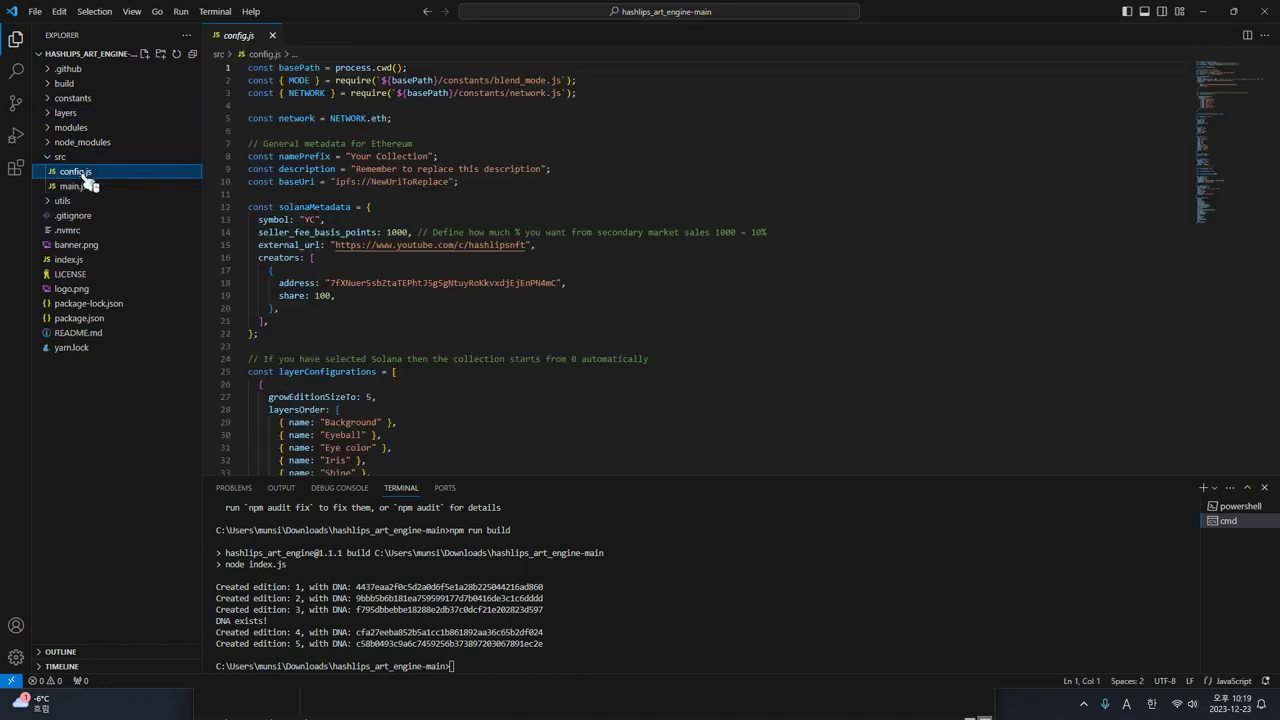
scroll(482, 227, down, 3)
scroll(516, 286, down, 2)
click(280, 344)
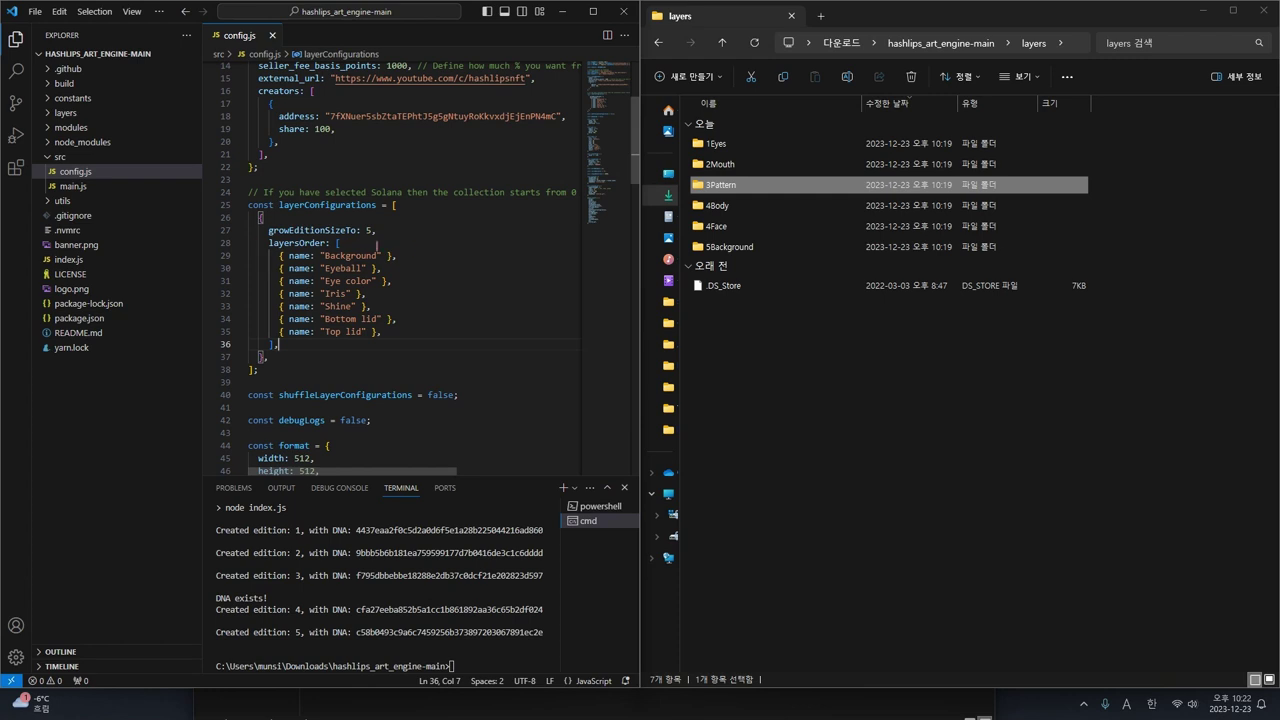
Step: Replace the "Background" layer name in layersOrder with the copied folder name 5Background
click(740, 247)
click(847, 77)
key(ctrl+c)
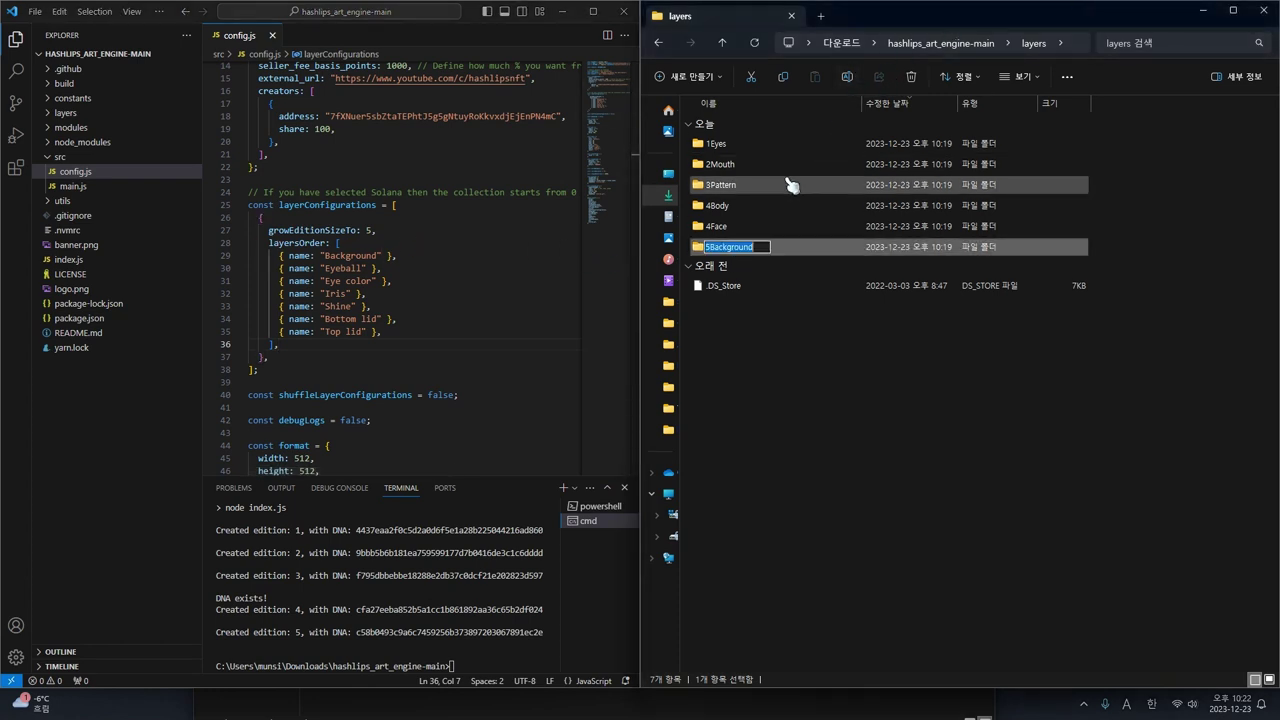
click(339, 243)
double_click(335, 256)
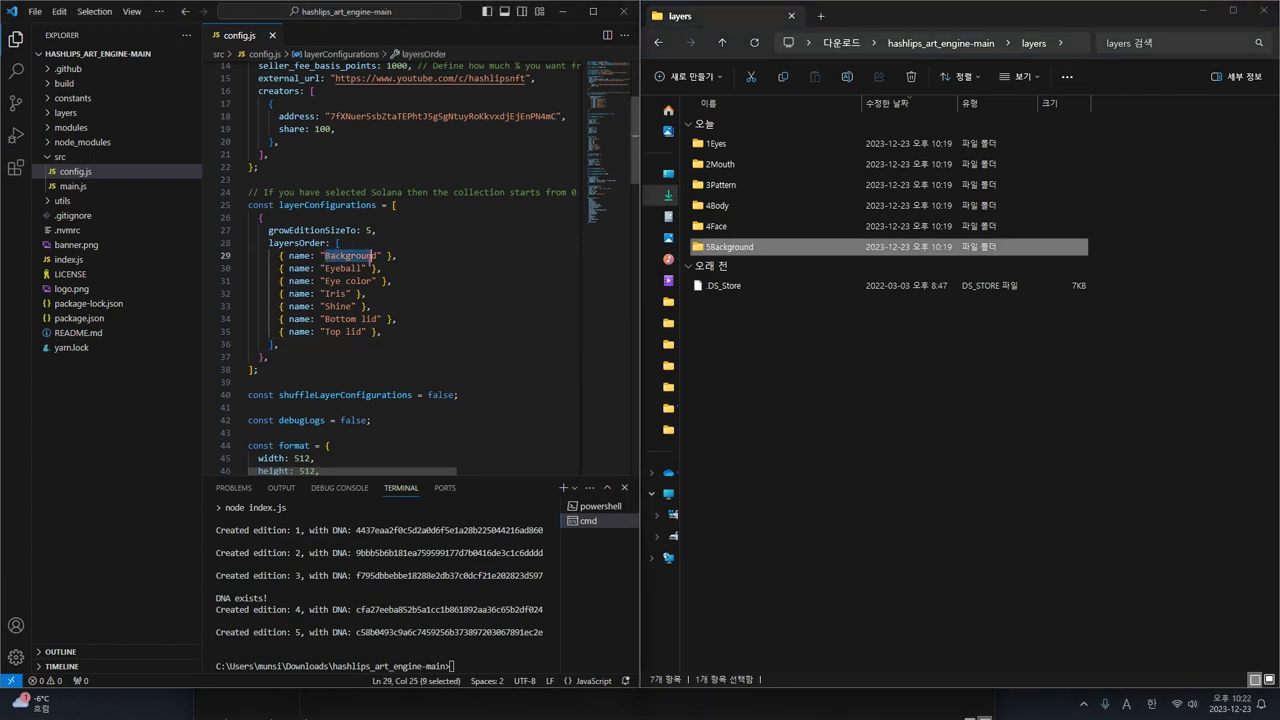
key(ctrl+v)
click(392, 281)
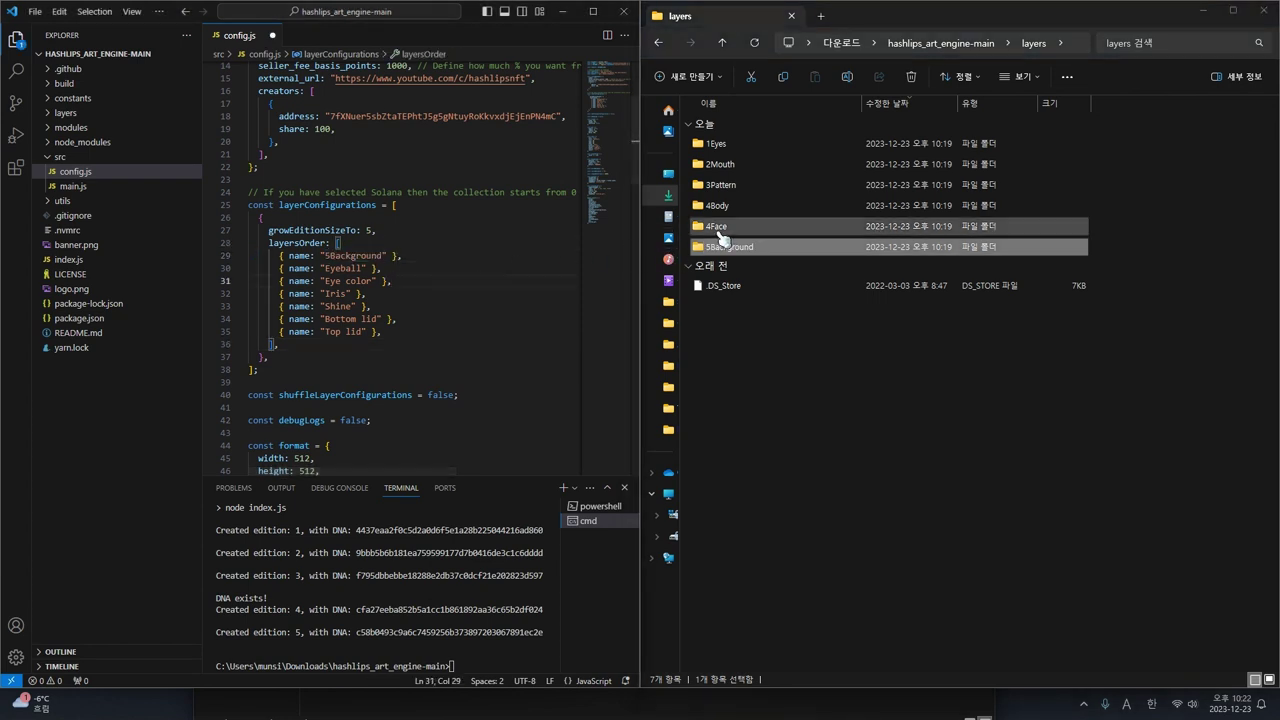
Step: Replace the "Eyeball" layer name in layersOrder with the folder name 4Face
click(743, 225)
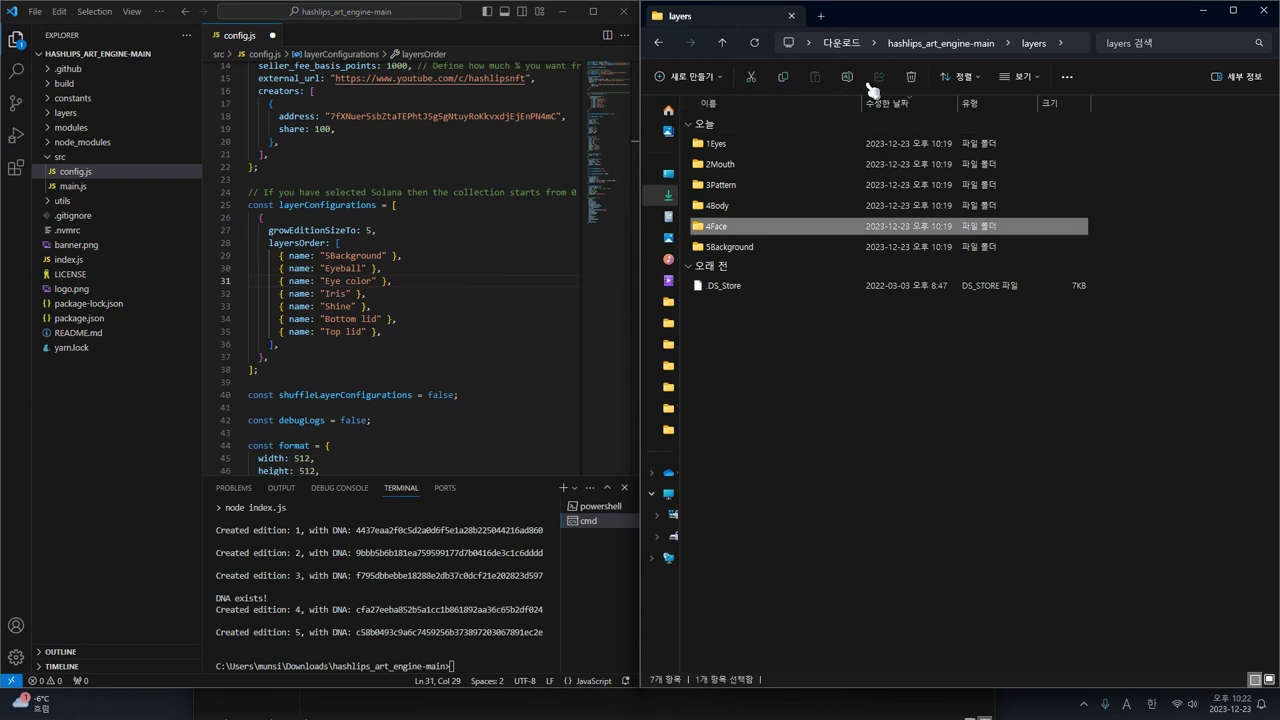
double_click(335, 268)
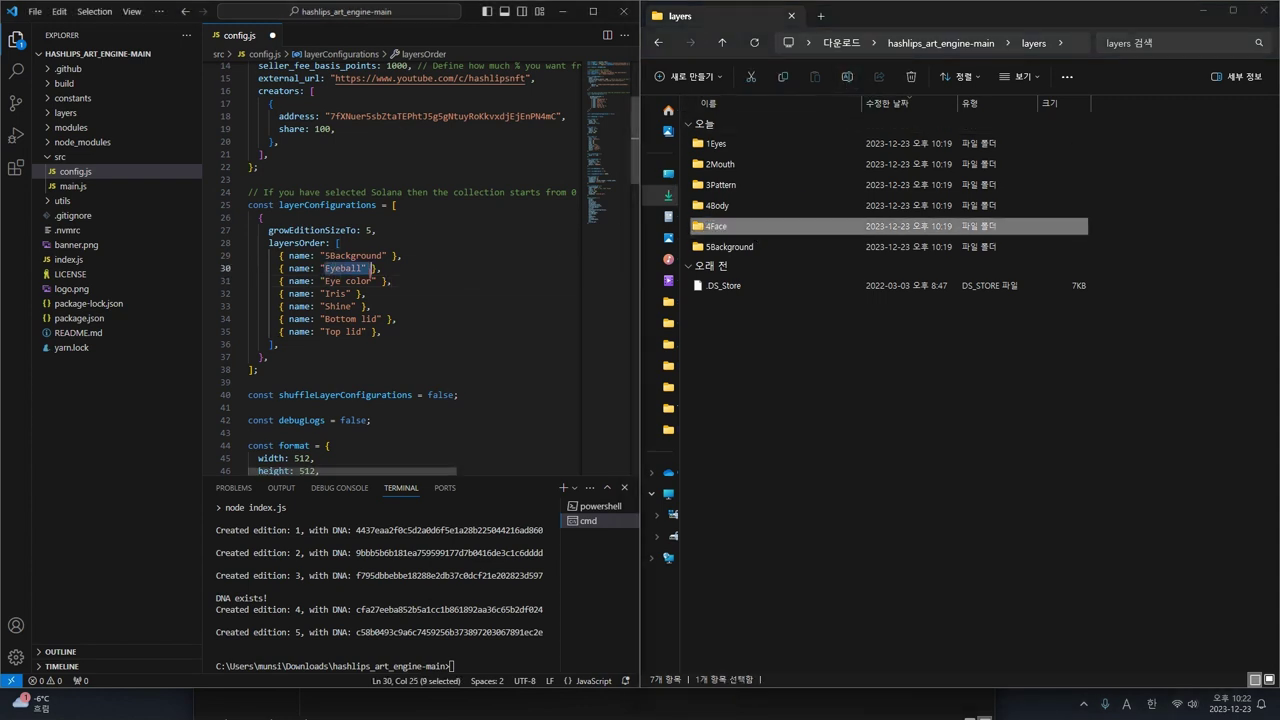
text(4Face)
Step: Replace the "Eye color" layer name in layersOrder with the folder name 3Pattern
click(726, 185)
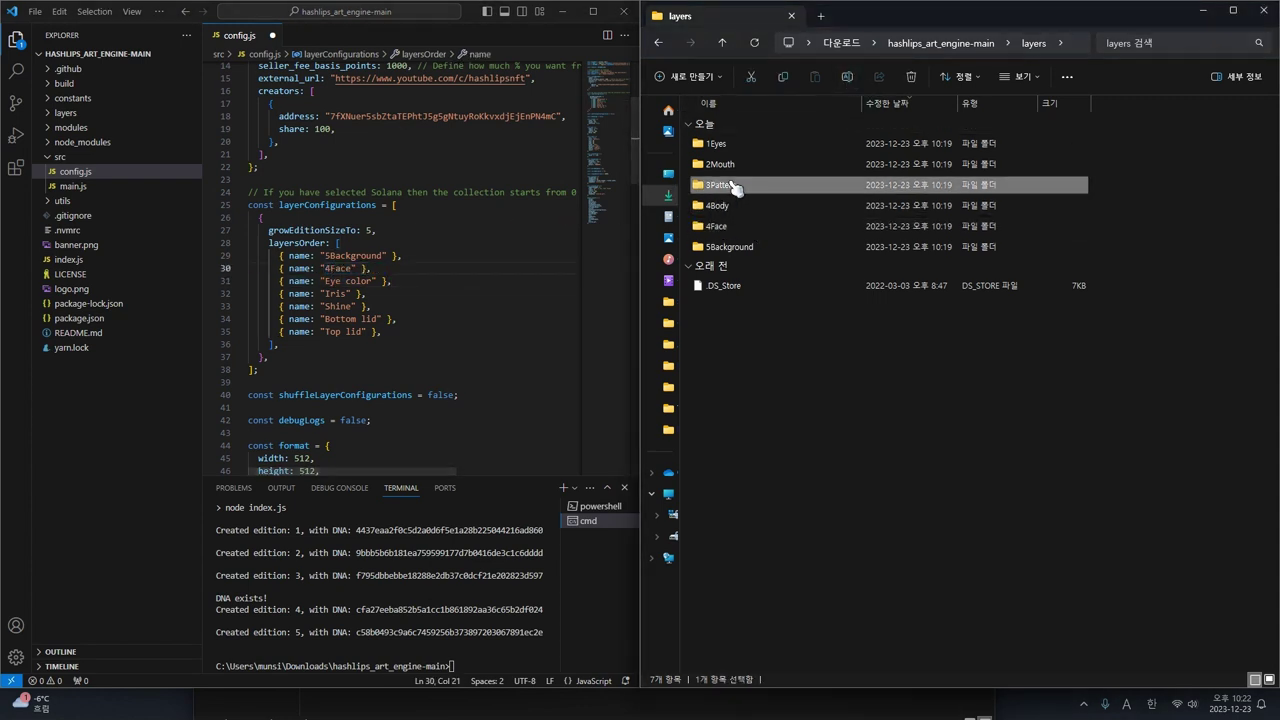
click(410, 256)
drag(321, 281, 374, 281)
text(3Pattern)
Step: Replace the "Iris" layer name in layersOrder with the copied folder name 2Mouth
click(705, 165)
click(848, 77)
key(ctrl+c)
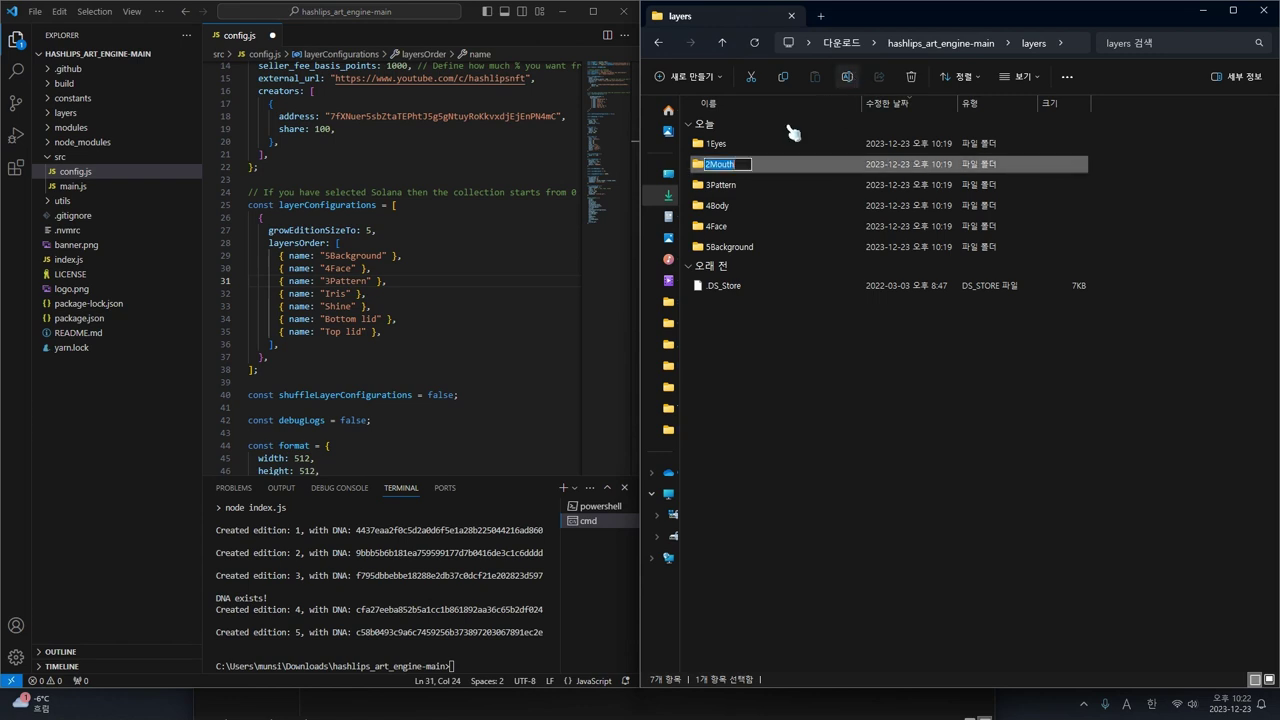
key(Return)
mouse_move(323, 294)
mouse_down()
mouse_move(345, 306)
mouse_move(347, 294)
mouse_up()
key(ctrl+v)
Step: Replace the "Shine" layer name with the copied folder name 1Eyes and delete the "Bottom lid" and "Top lid" entries
click(718, 144)
click(846, 78)
key(ctrl+c)
drag(323, 306, 242, 320)
key(ctrl+v)
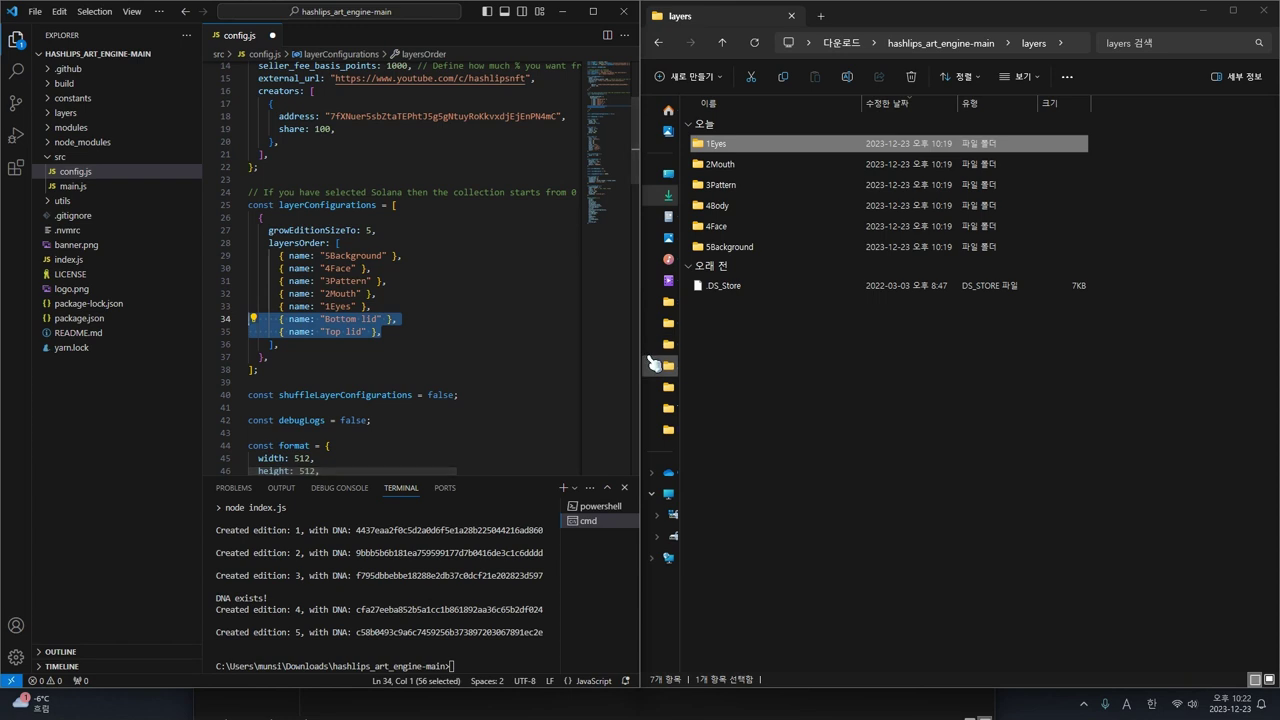
key(BackSpace)
key(BackSpace)
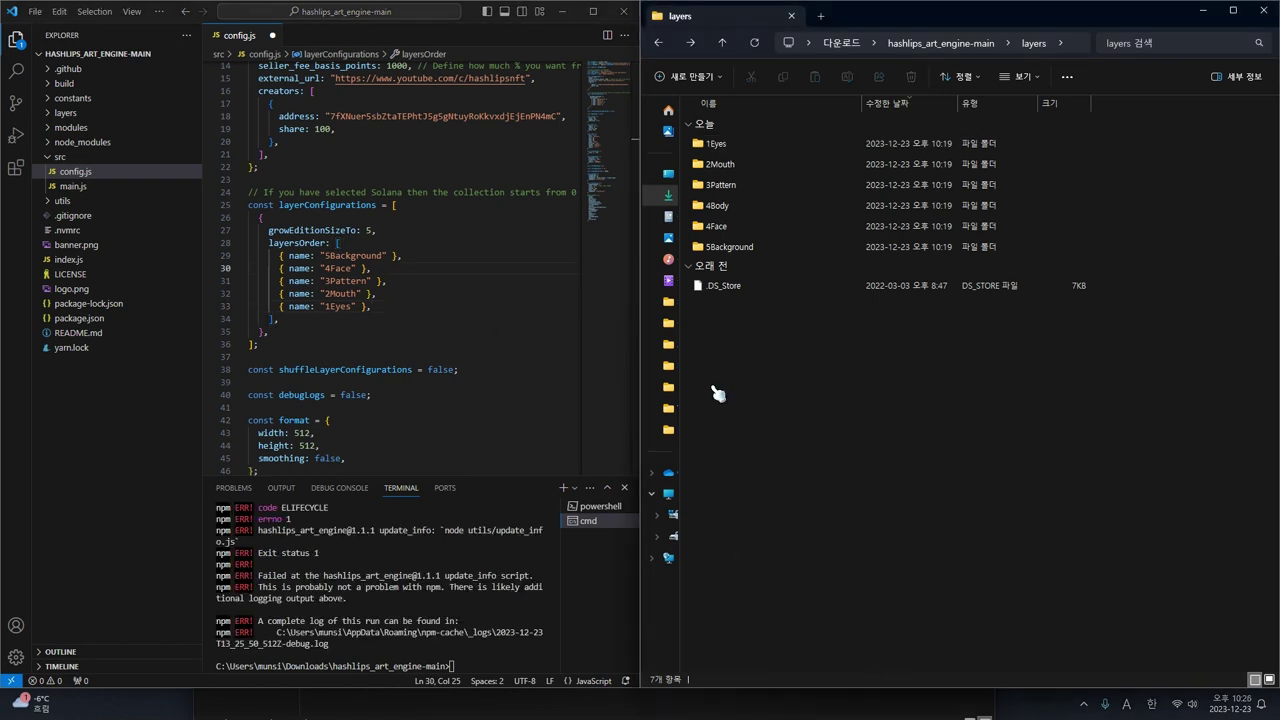
Step: Try to run the previous command npm run update_info again in the project's cmd terminal
click(465, 256)
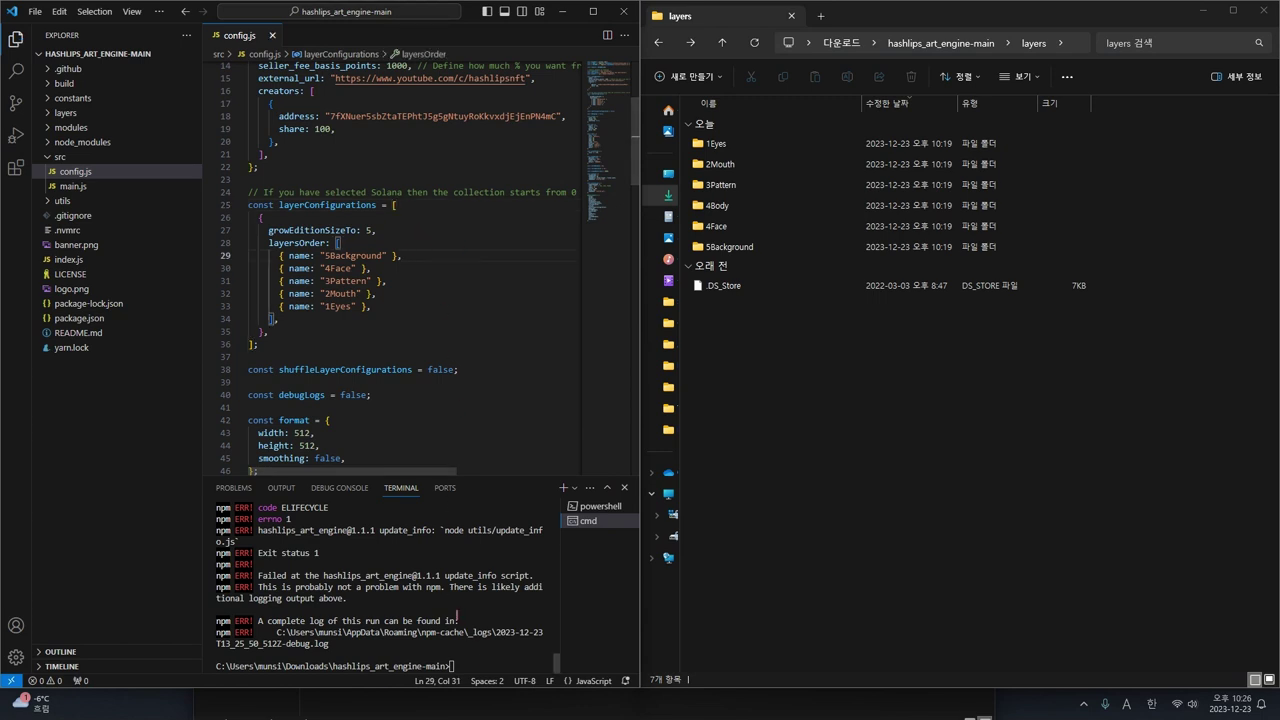
click(495, 666)
key(Up)
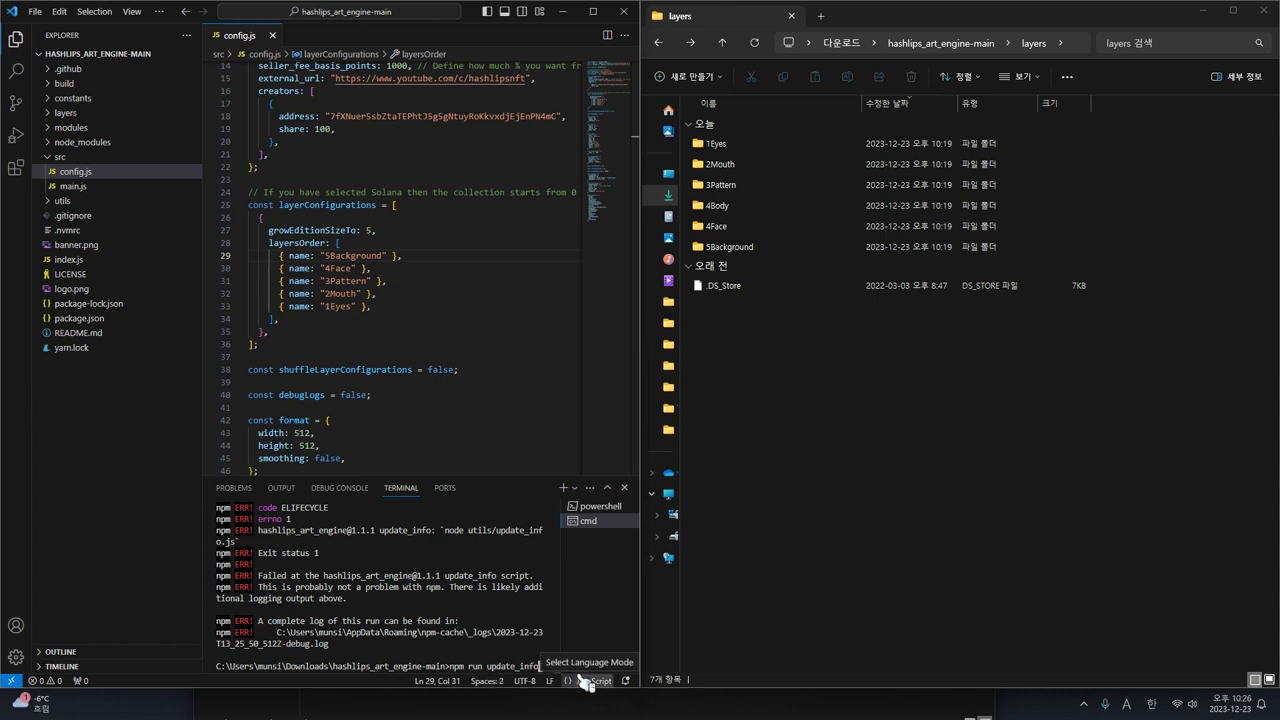
key(Return)
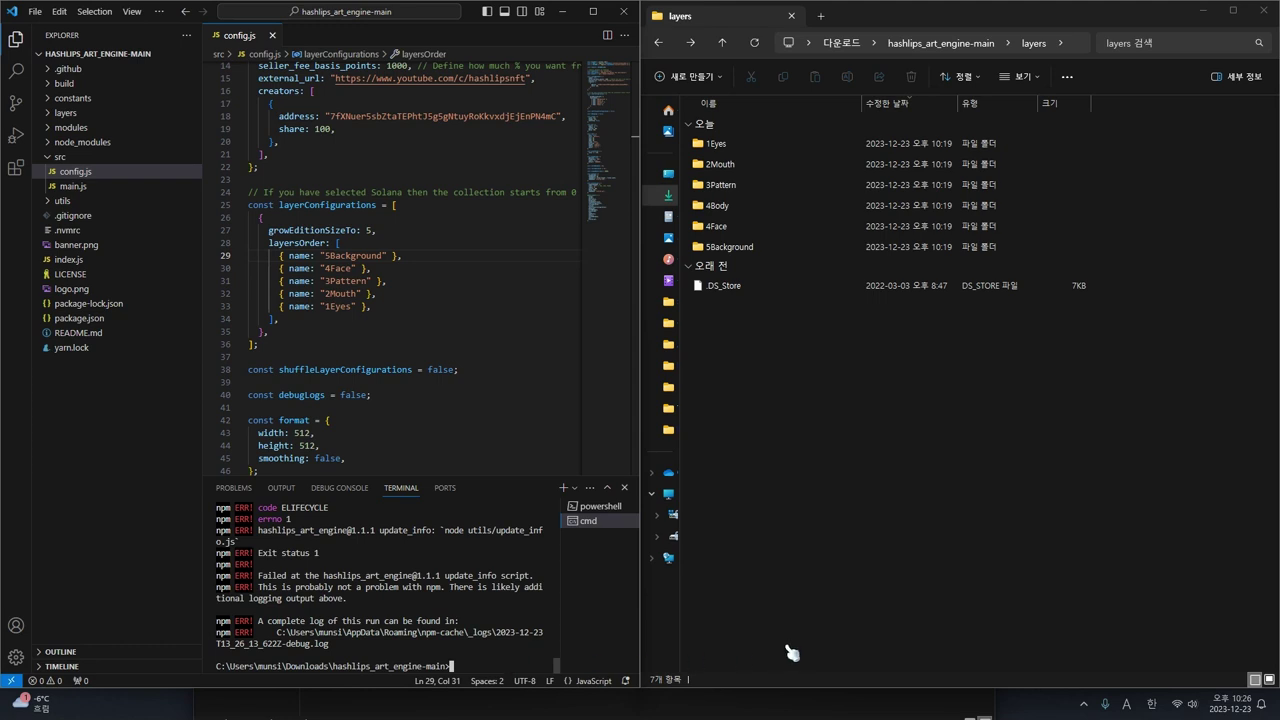
Step: Run npm run build in the terminal to generate images from the custom layers
text(npm run )
text(bul)
text(ld)
key(Return)
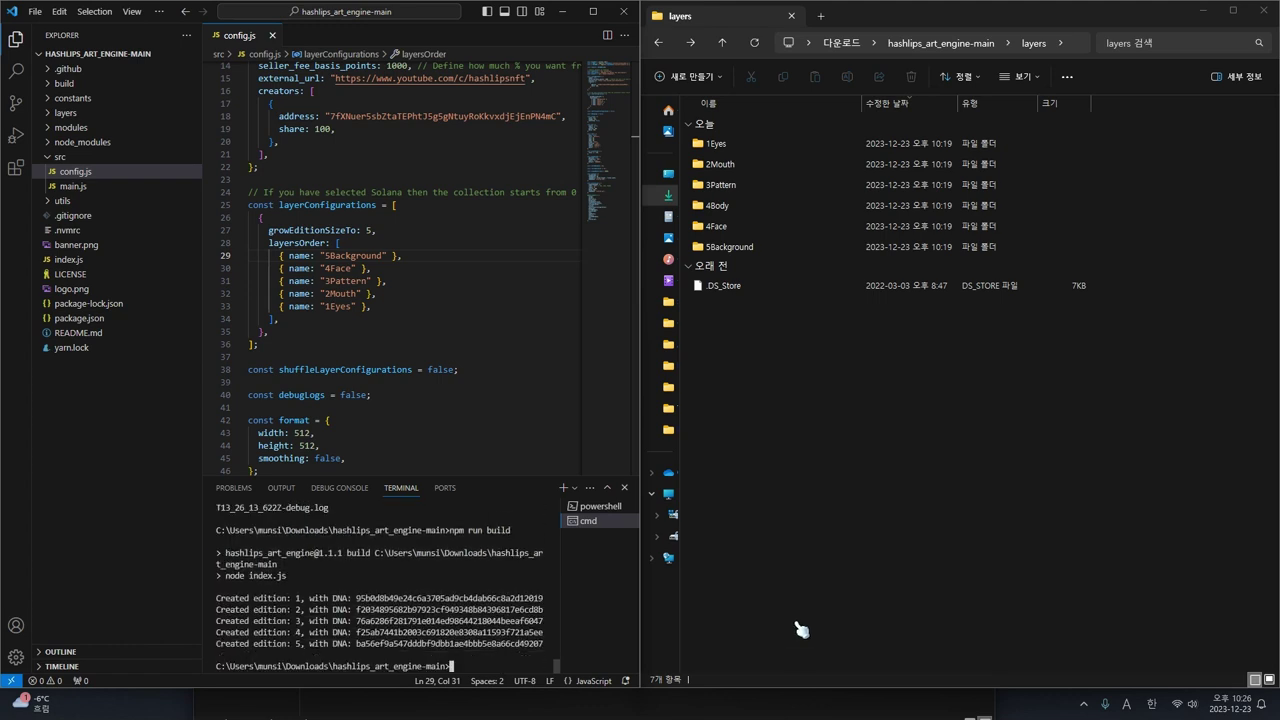